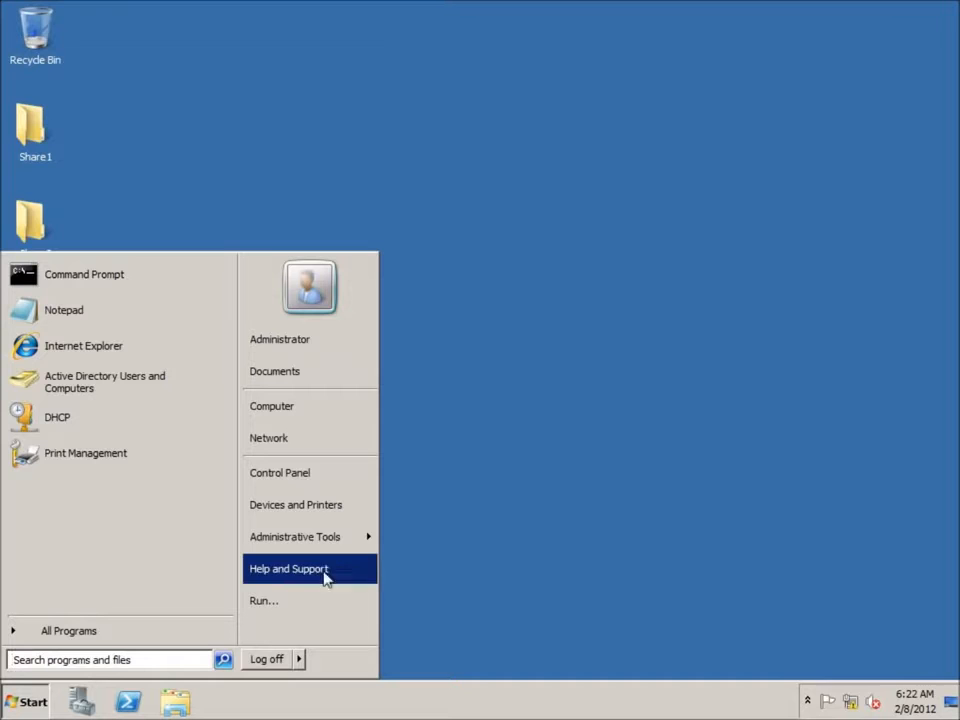
Step: Launch Active Directory Users and Computers from Start > Administrative Tools
{"action": "mouse_move", "coordinate": [330, 545]}
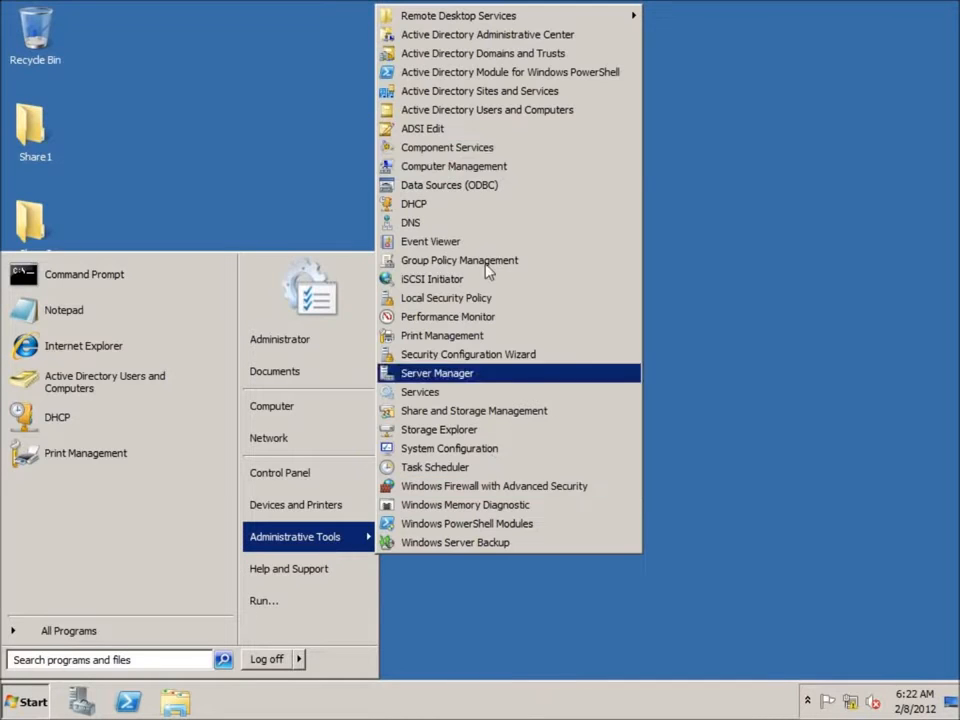
{"action": "left_click", "coordinate": [479, 111]}
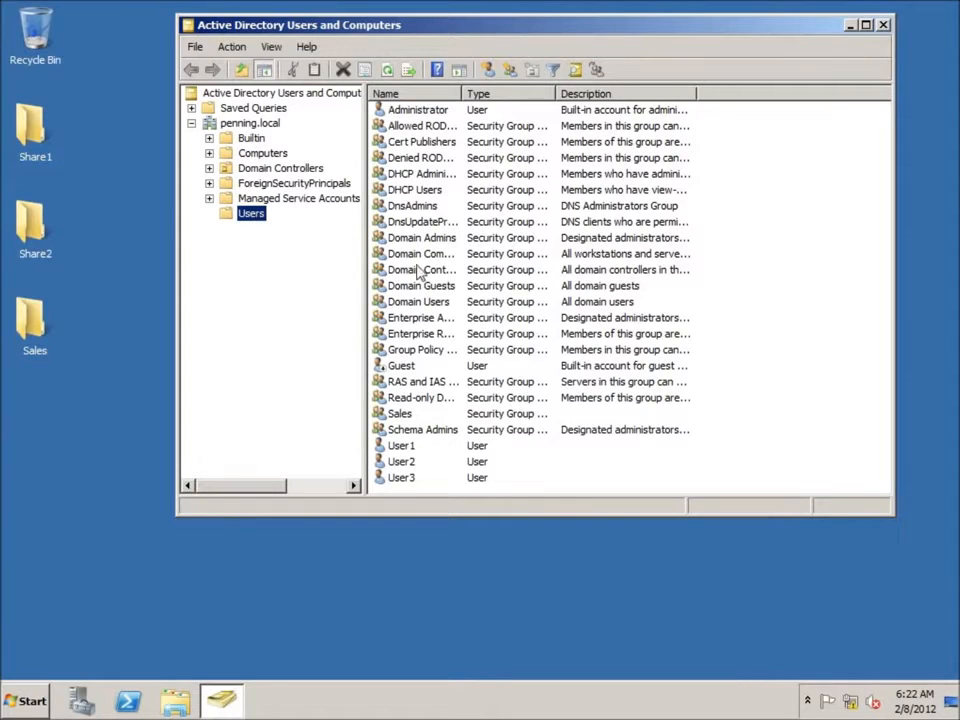
Step: Browse the Computers, Domain Controllers and Users containers, then return to the penning.local root
{"action": "left_click", "coordinate": [268, 154]}
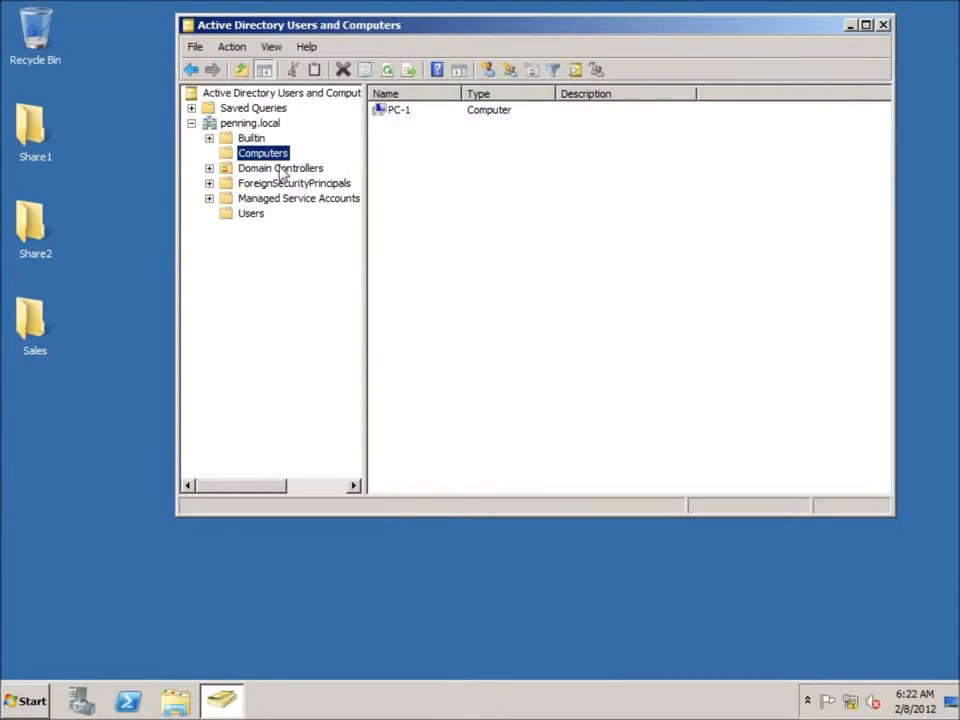
{"action": "left_click", "coordinate": [282, 170]}
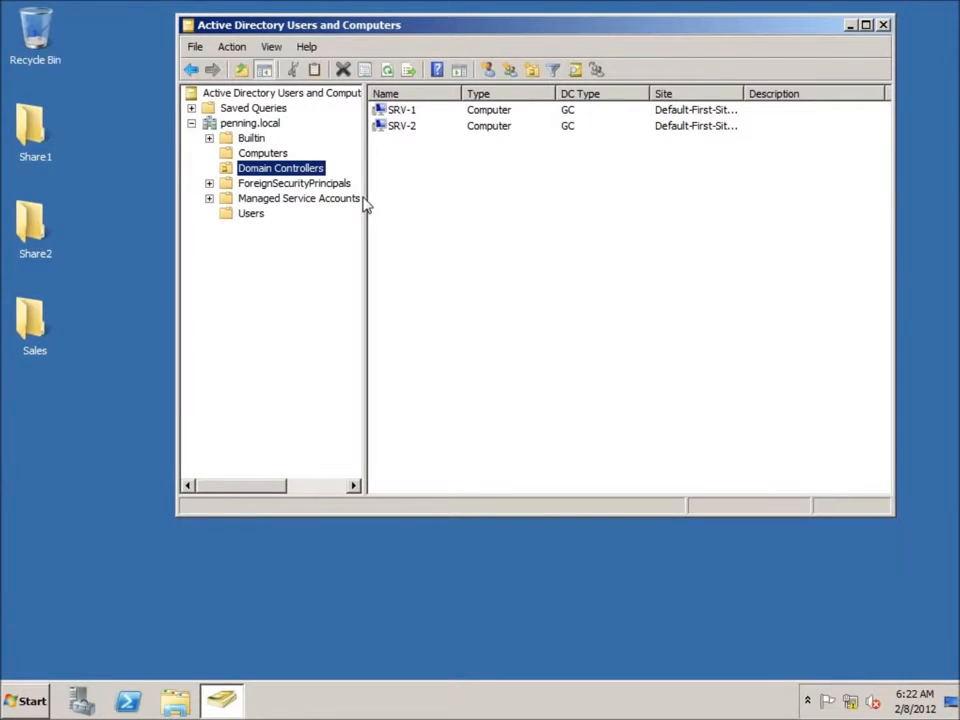
{"action": "left_click", "coordinate": [251, 214]}
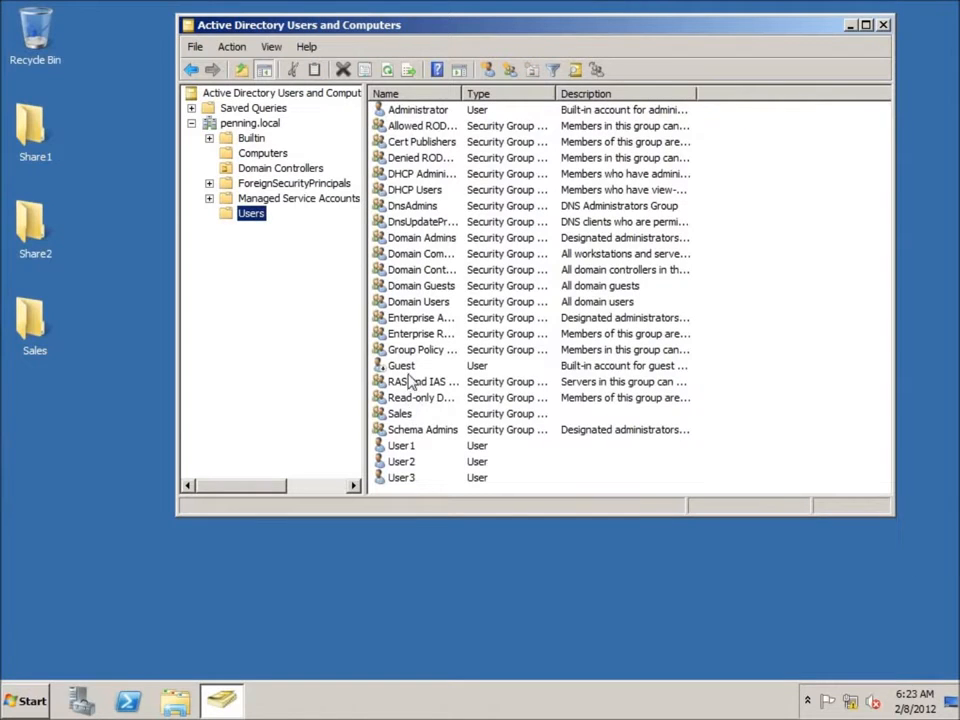
{"action": "left_click", "coordinate": [400, 414]}
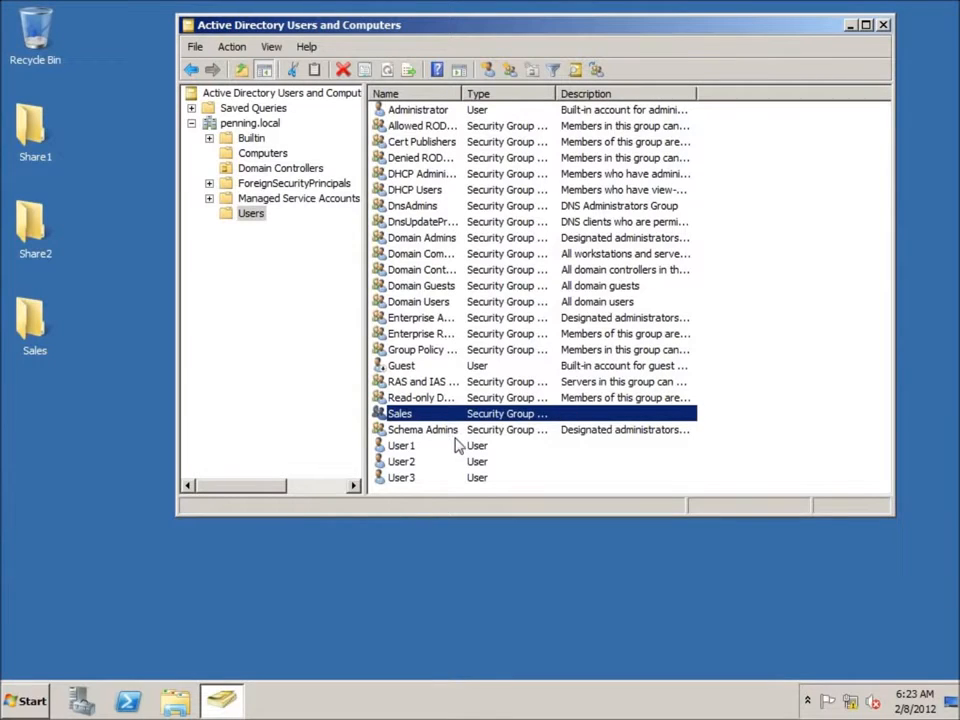
{"action": "left_click", "coordinate": [272, 289]}
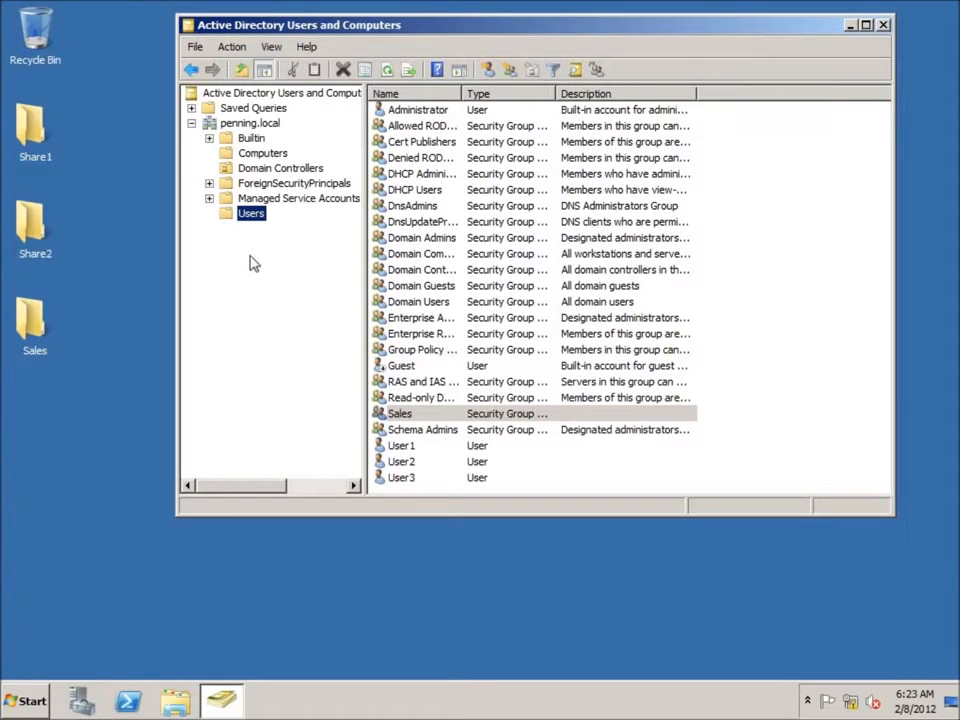
{"action": "left_click", "coordinate": [240, 126]}
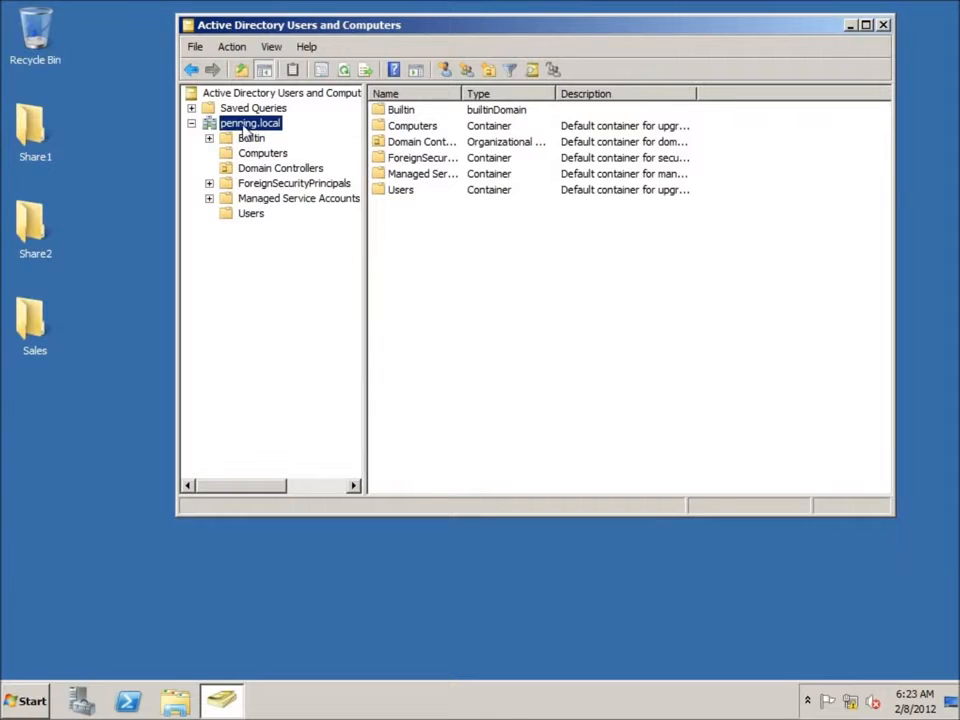
Step: Add a new organizational unit named 'Sales' at the root of penning.local
{"action": "right_click", "coordinate": [244, 128]}
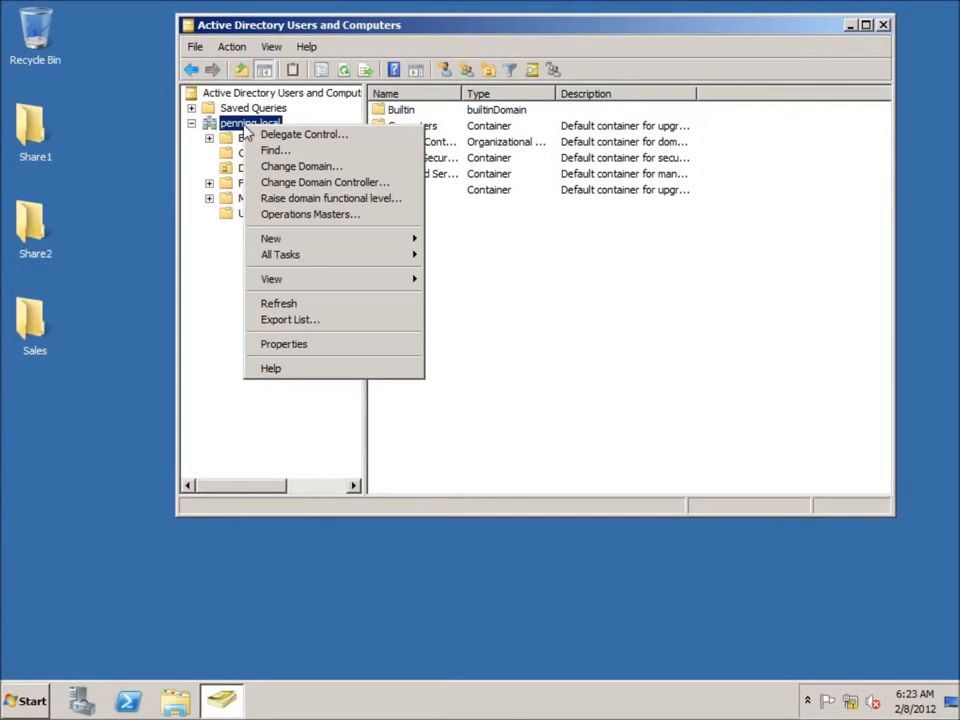
{"action": "mouse_move", "coordinate": [357, 243]}
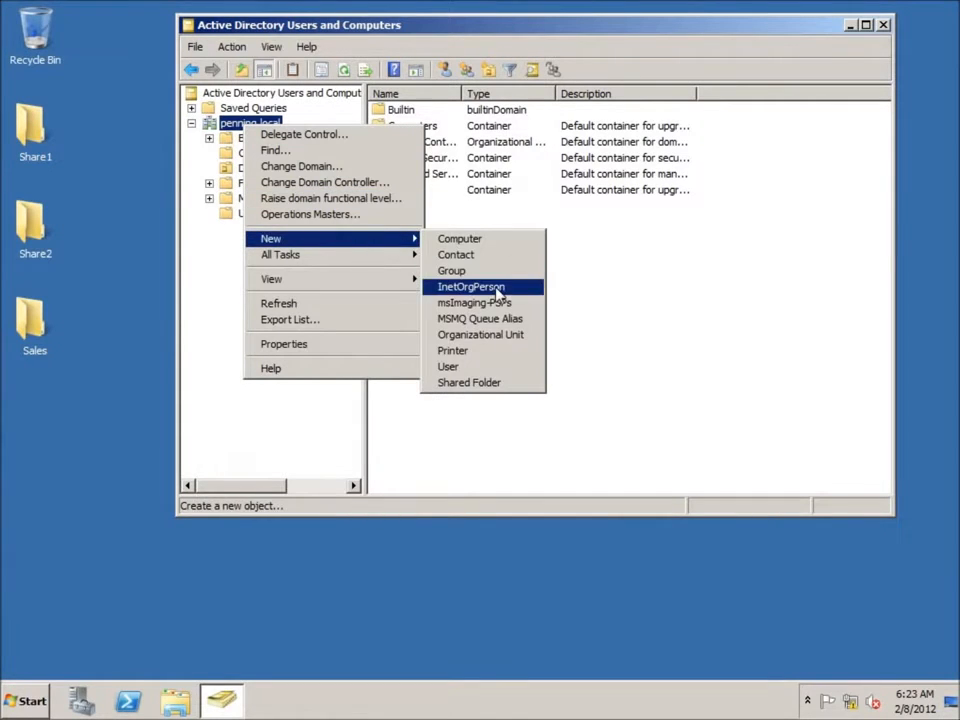
{"action": "left_click", "coordinate": [472, 339]}
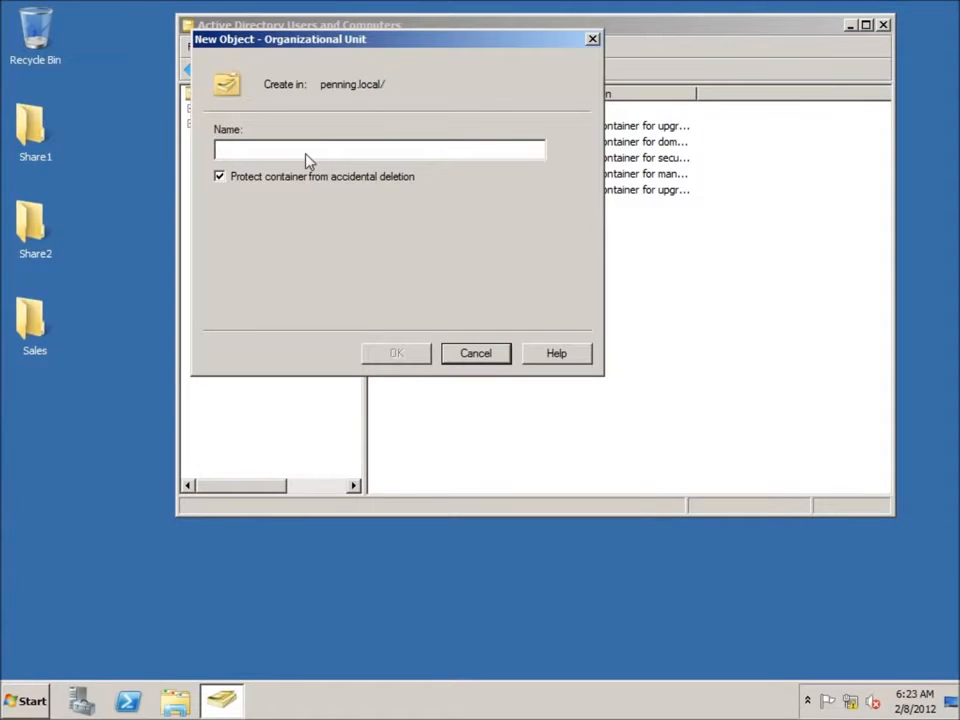
{"action": "type", "text": "Sales"}
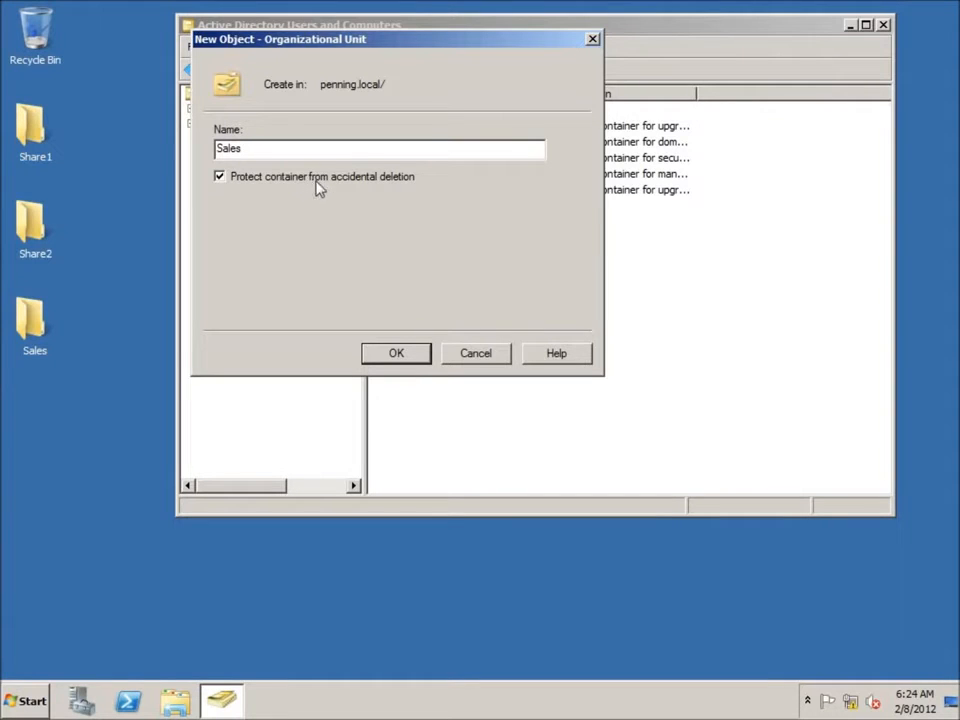
{"action": "left_click", "coordinate": [398, 358]}
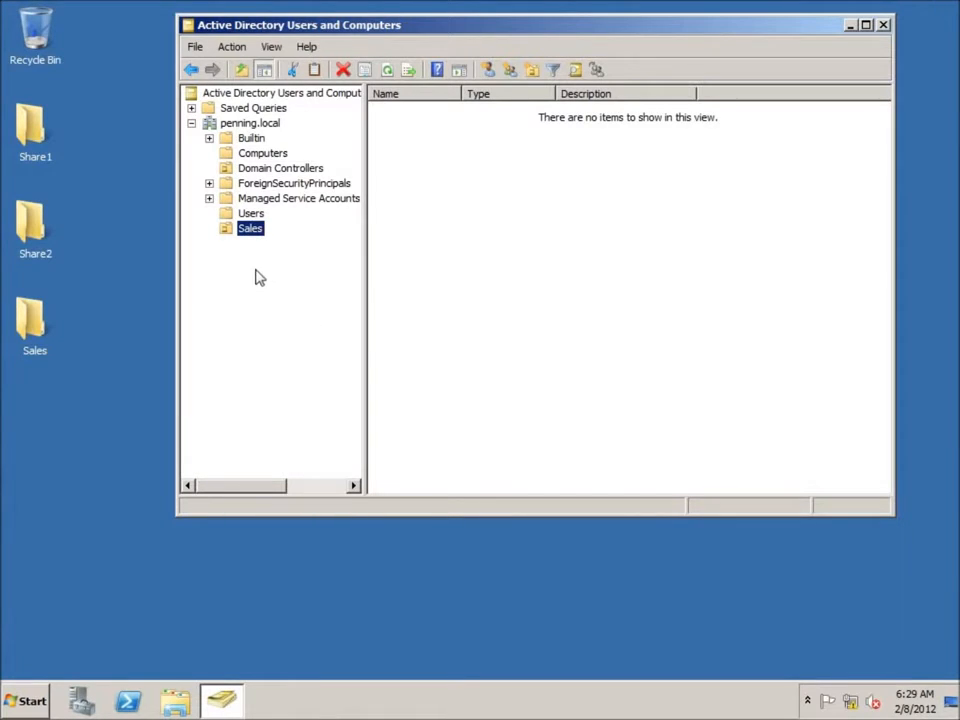
Step: Create an 'Accounting' organizational unit under penning.local
{"action": "left_click", "coordinate": [251, 124]}
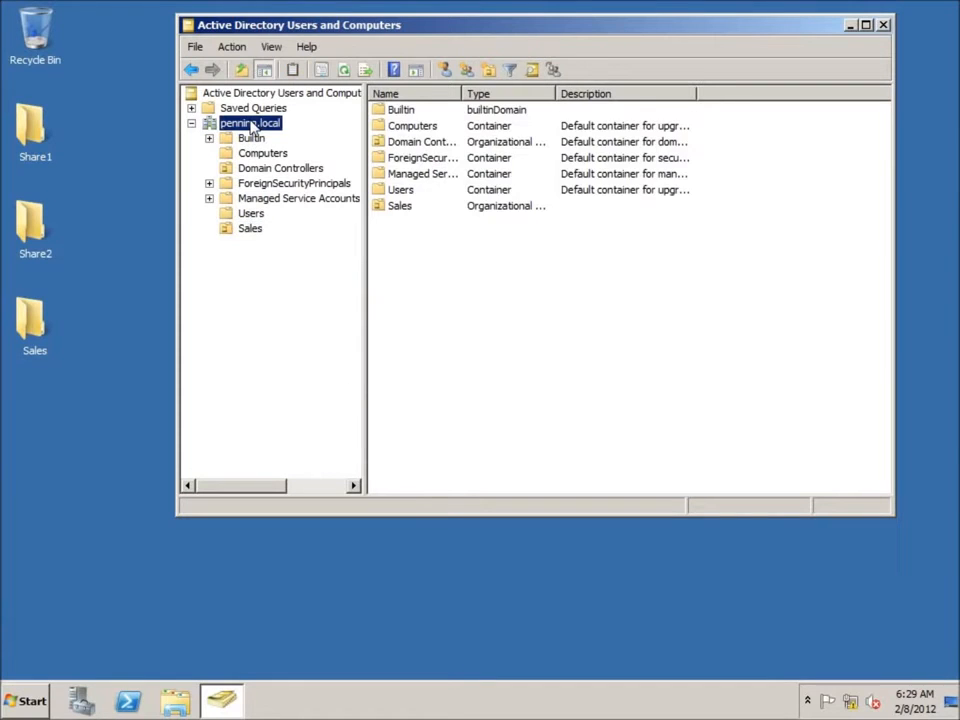
{"action": "right_click", "coordinate": [252, 126]}
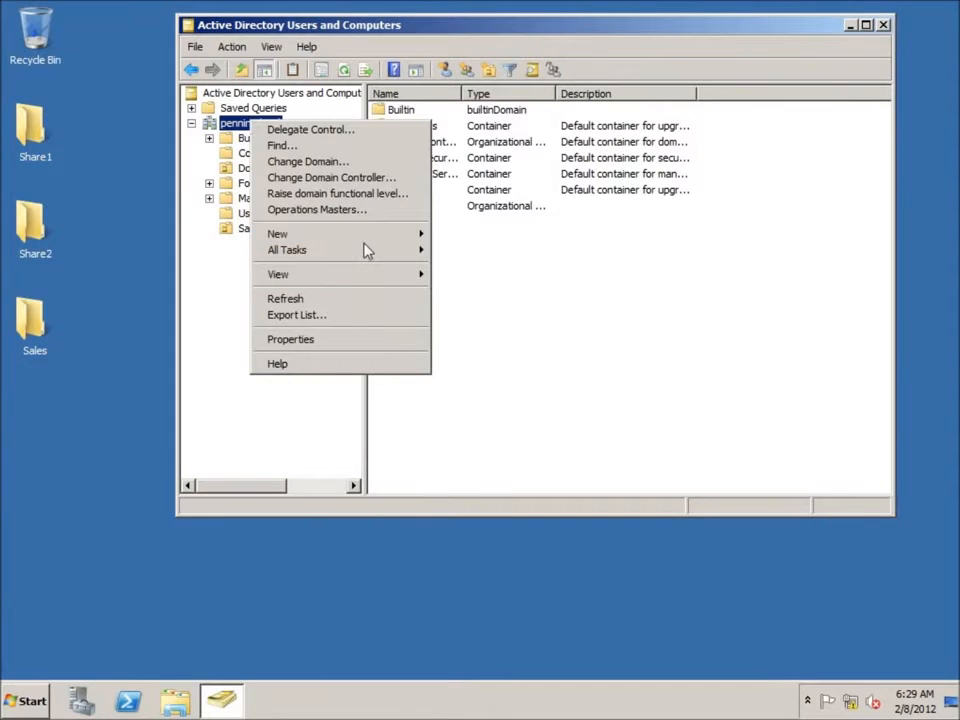
{"action": "mouse_move", "coordinate": [366, 240]}
{"action": "left_click", "coordinate": [474, 330]}
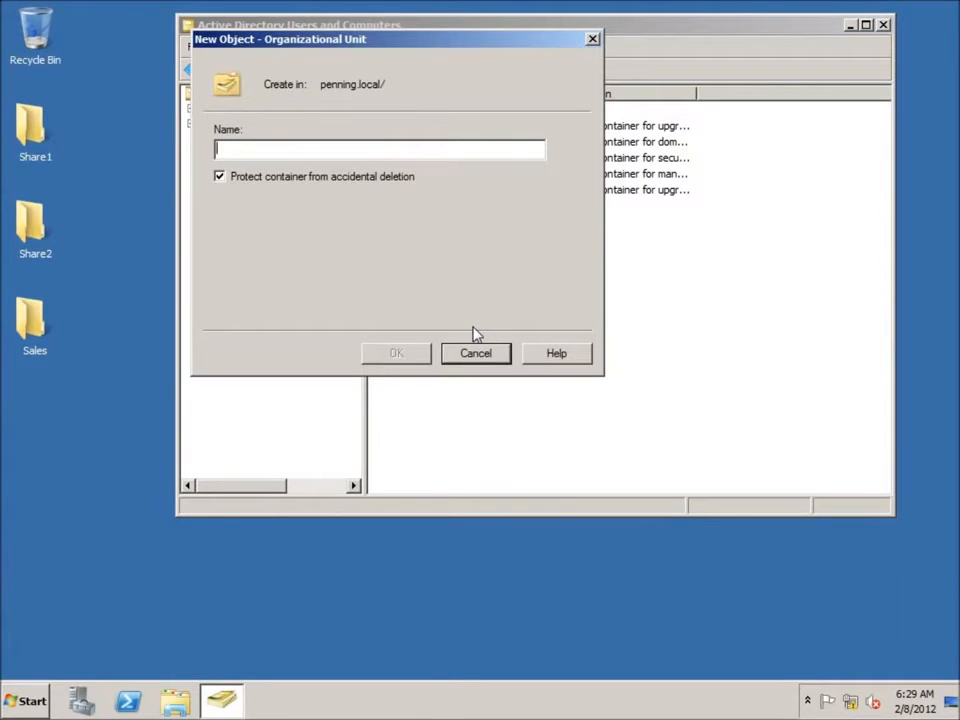
{"action": "type", "text": "Accounting"}
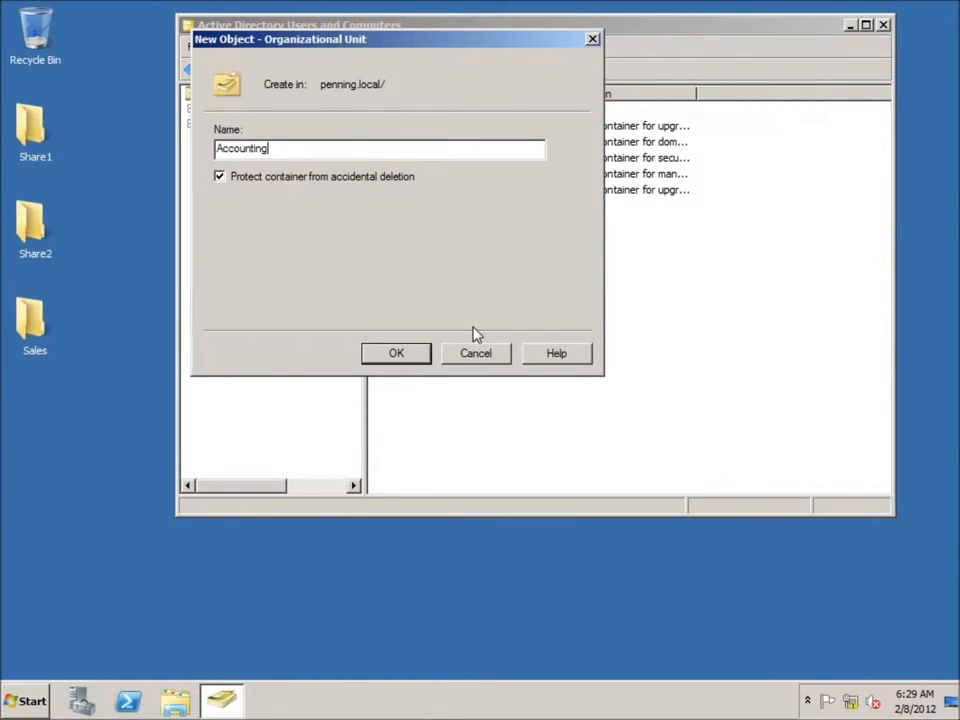
{"action": "key", "text": "Return"}
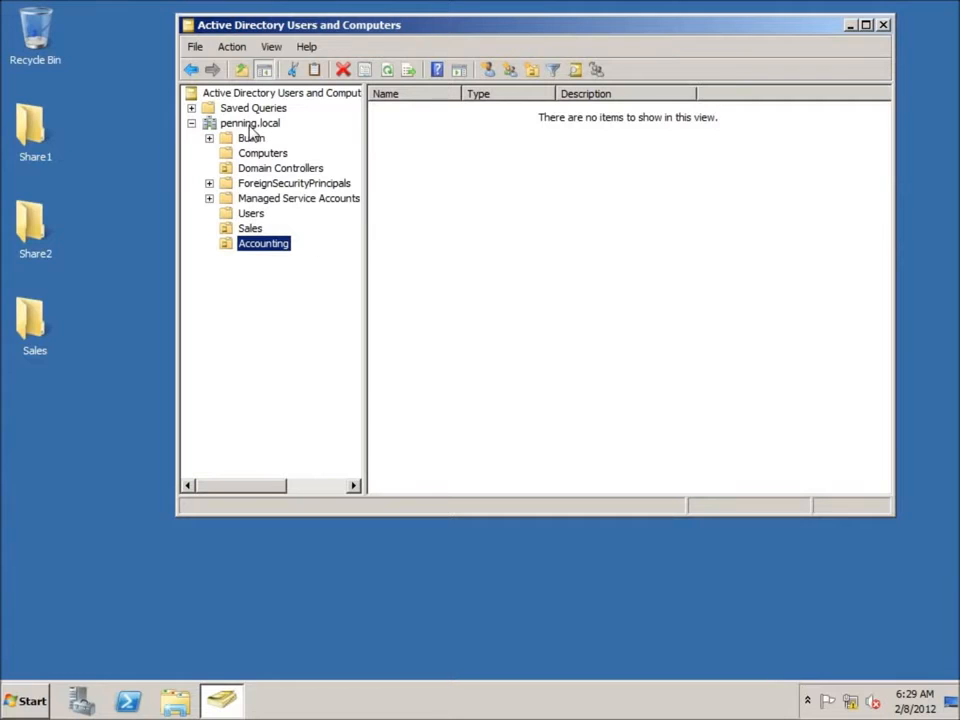
Step: Create a 'Manufacturing' organizational unit under penning.local, then select the Sales OU
{"action": "right_click", "coordinate": [250, 126]}
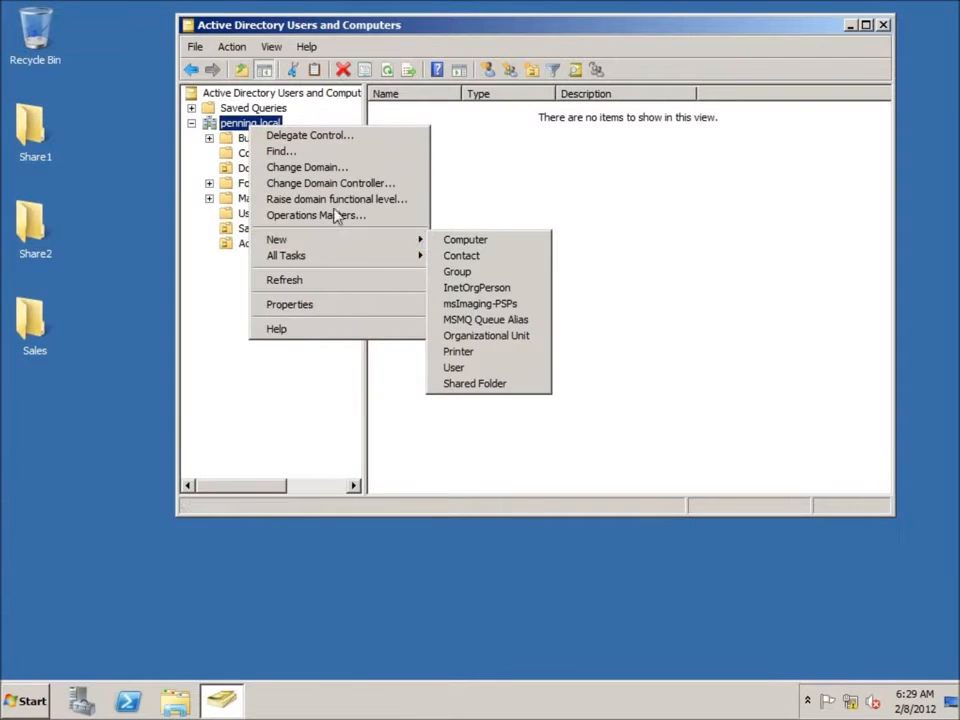
{"action": "left_click", "coordinate": [504, 343]}
{"action": "type", "text": "Manufacturing"}
{"action": "key", "text": "Return"}
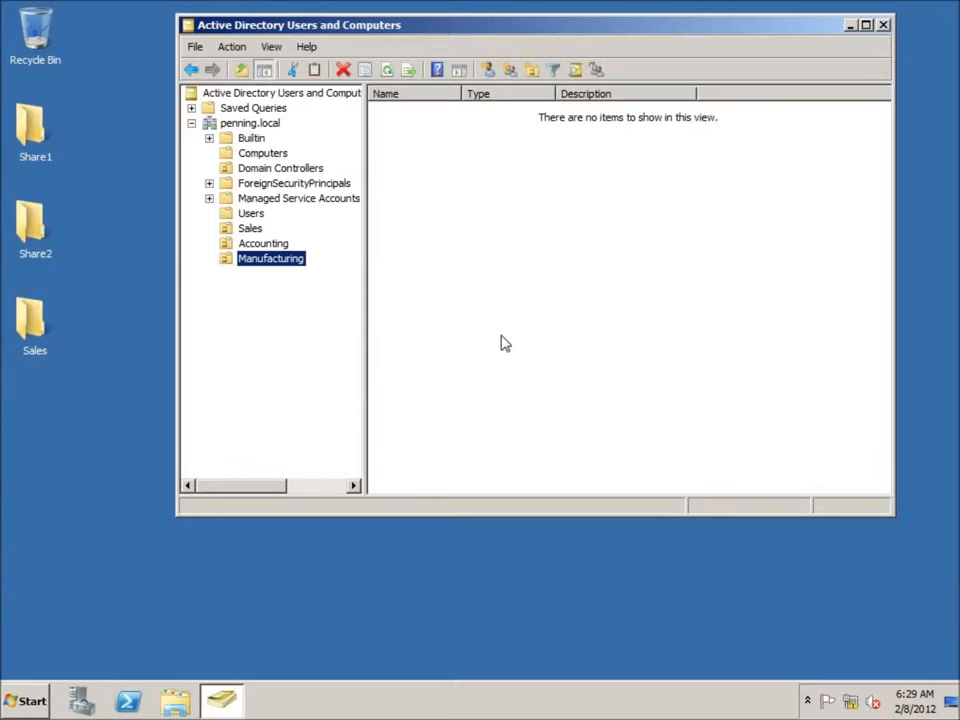
{"action": "left_click", "coordinate": [251, 229]}
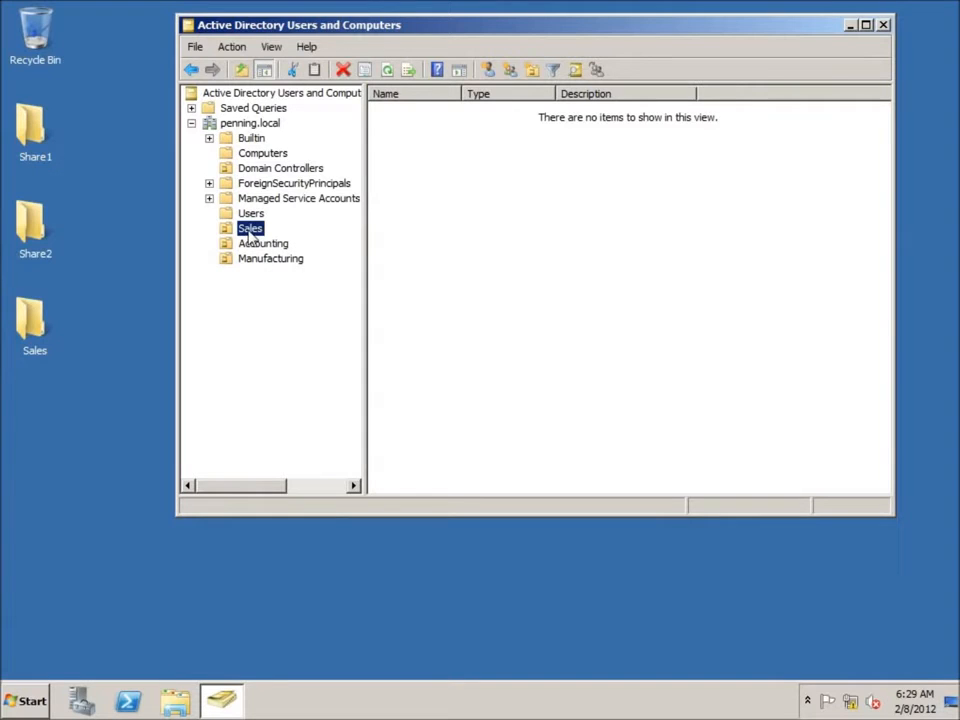
Step: Create a 'Baltimore' organizational unit inside Sales
{"action": "right_click", "coordinate": [250, 228]}
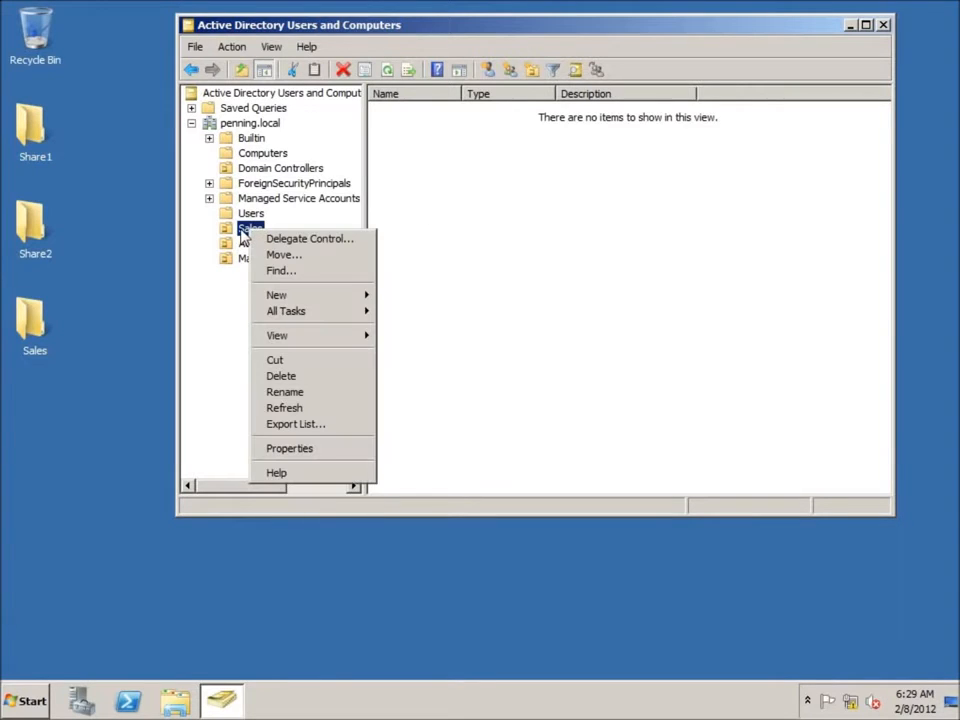
{"action": "mouse_move", "coordinate": [326, 298]}
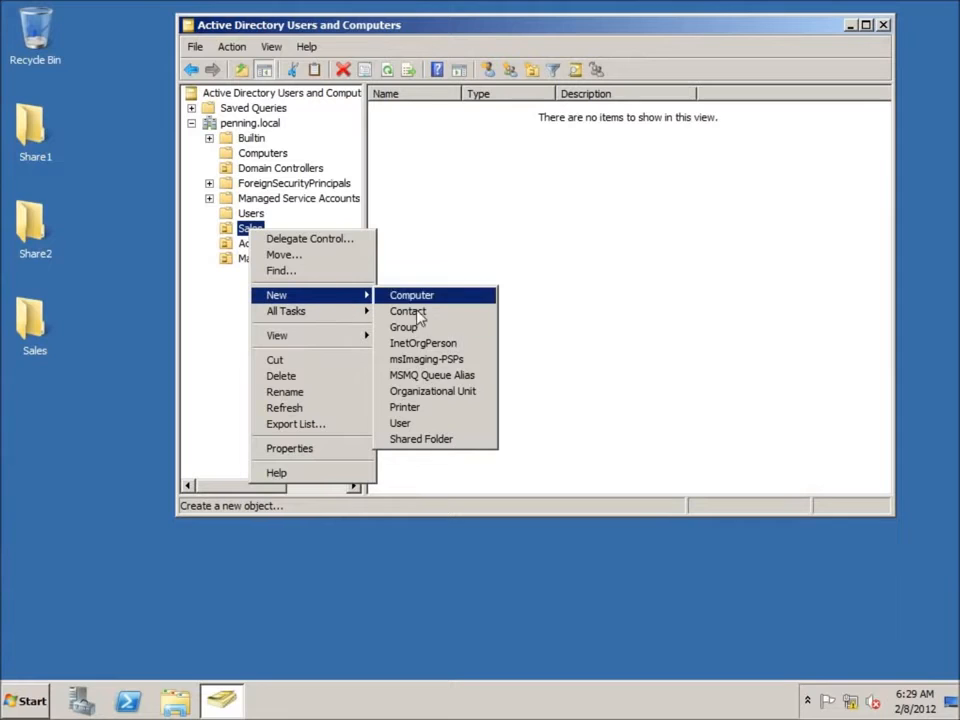
{"action": "left_click", "coordinate": [424, 392]}
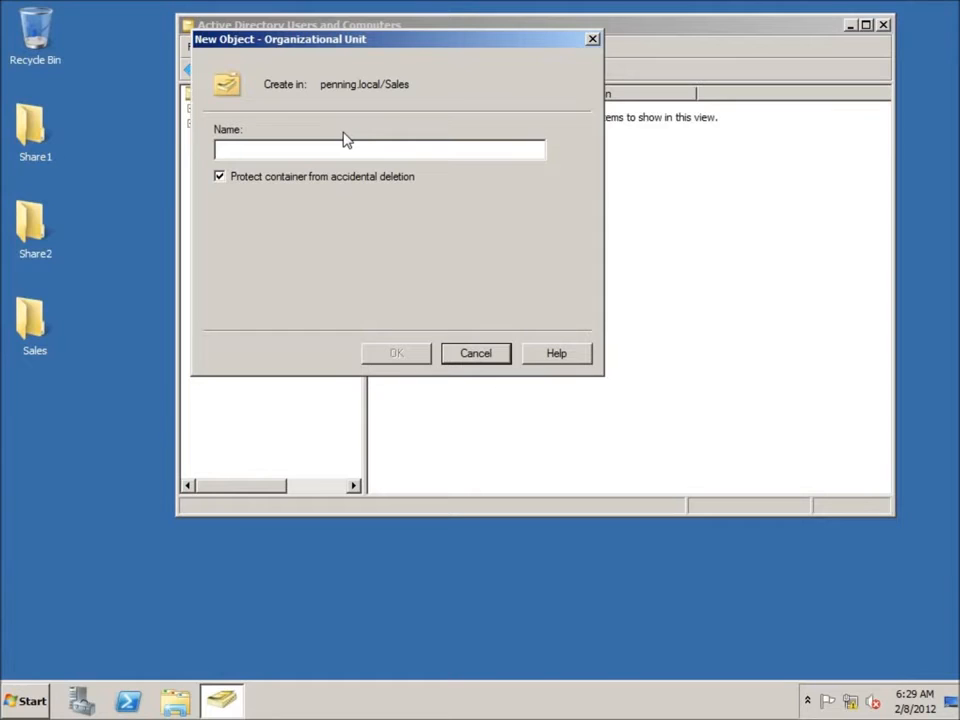
{"action": "type", "text": "Balt"}
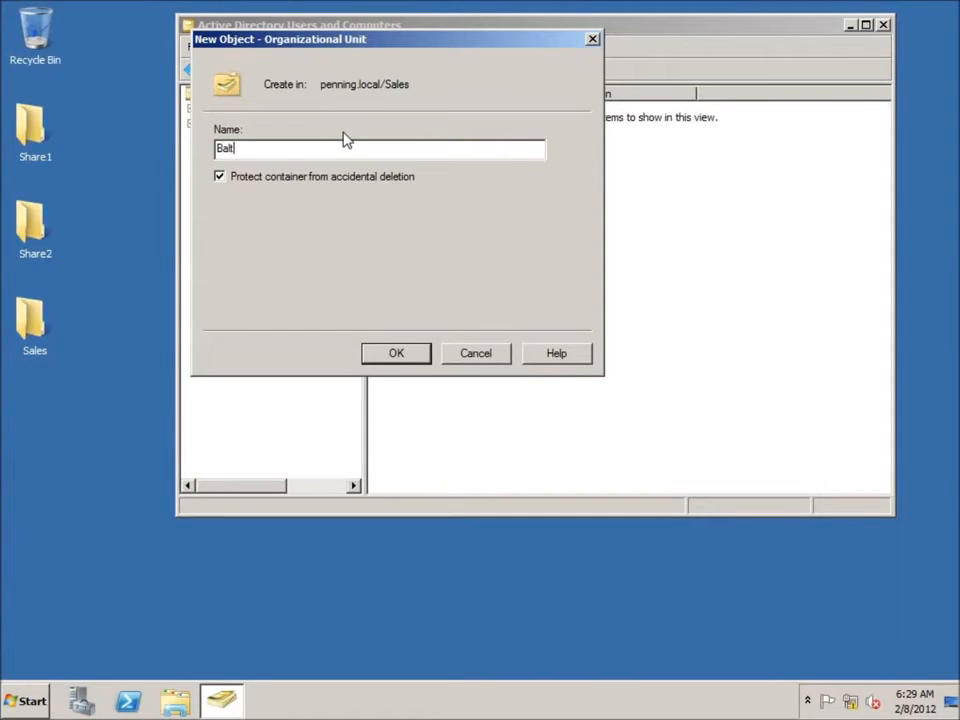
{"action": "type", "text": "imore"}
{"action": "key", "text": "Return"}
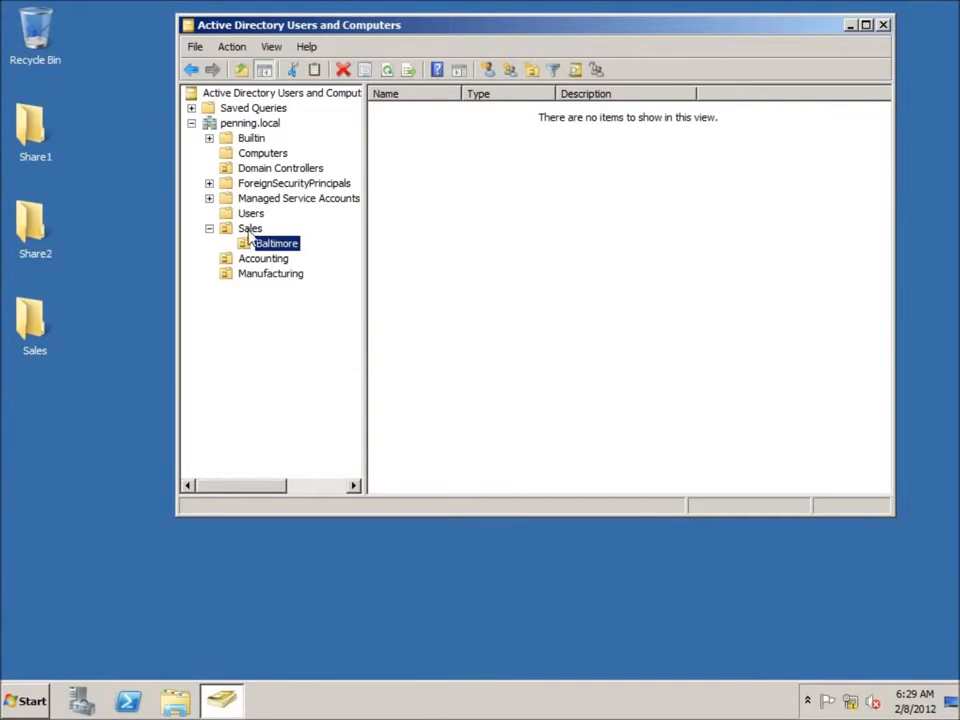
Step: Create a 'Kalamazoo' organizational unit inside Sales
{"action": "left_click", "coordinate": [250, 230]}
{"action": "right_click", "coordinate": [250, 231]}
{"action": "mouse_move", "coordinate": [328, 300]}
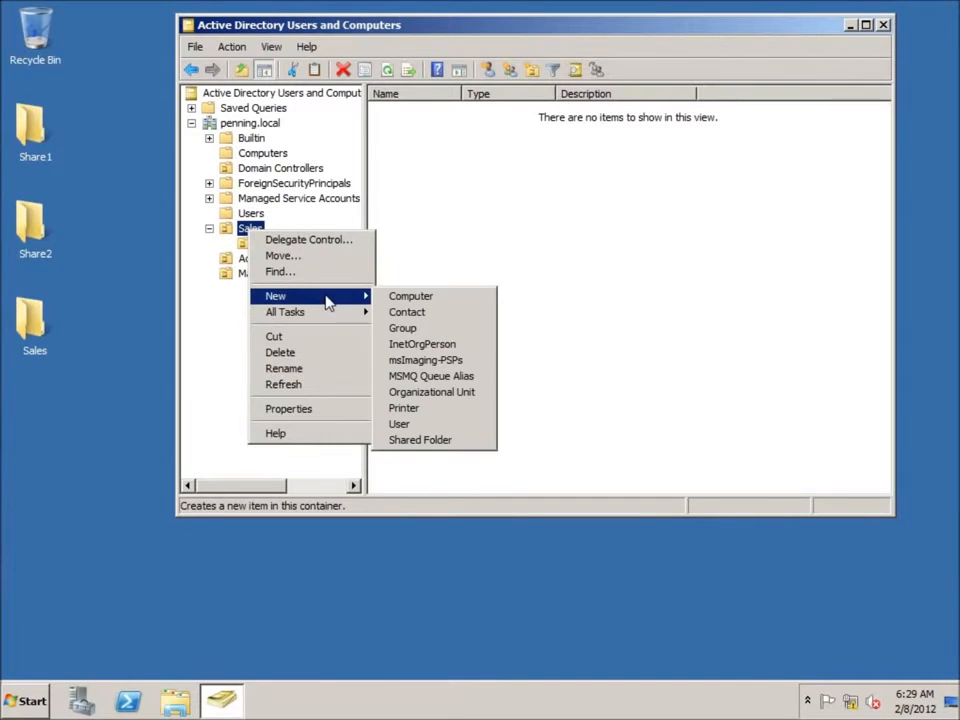
{"action": "left_click", "coordinate": [426, 394]}
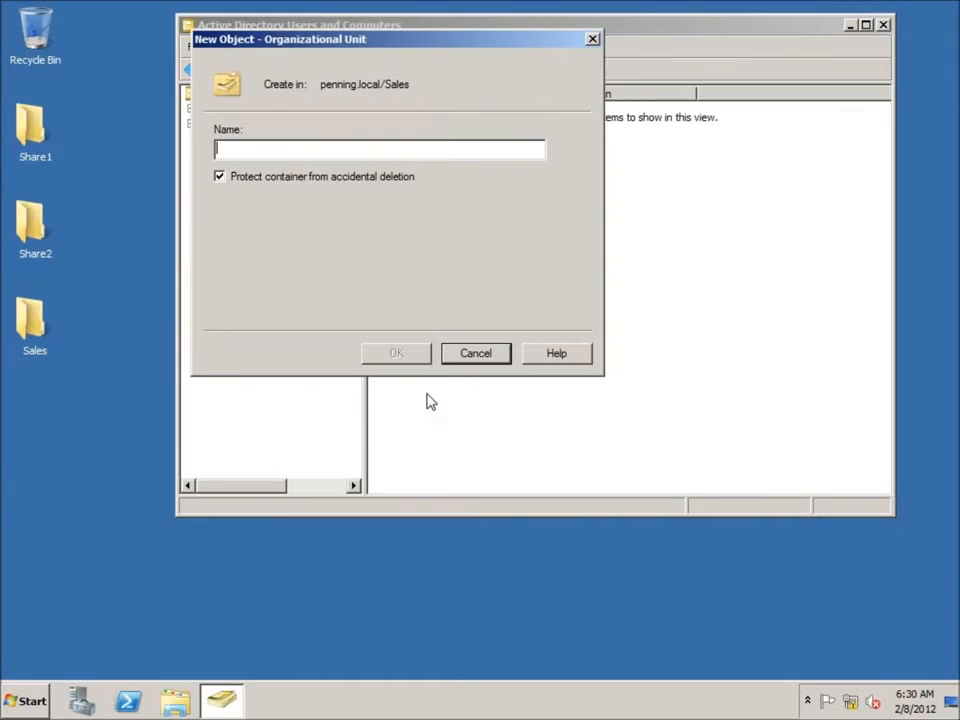
{"action": "type", "text": "Kalamazoo"}
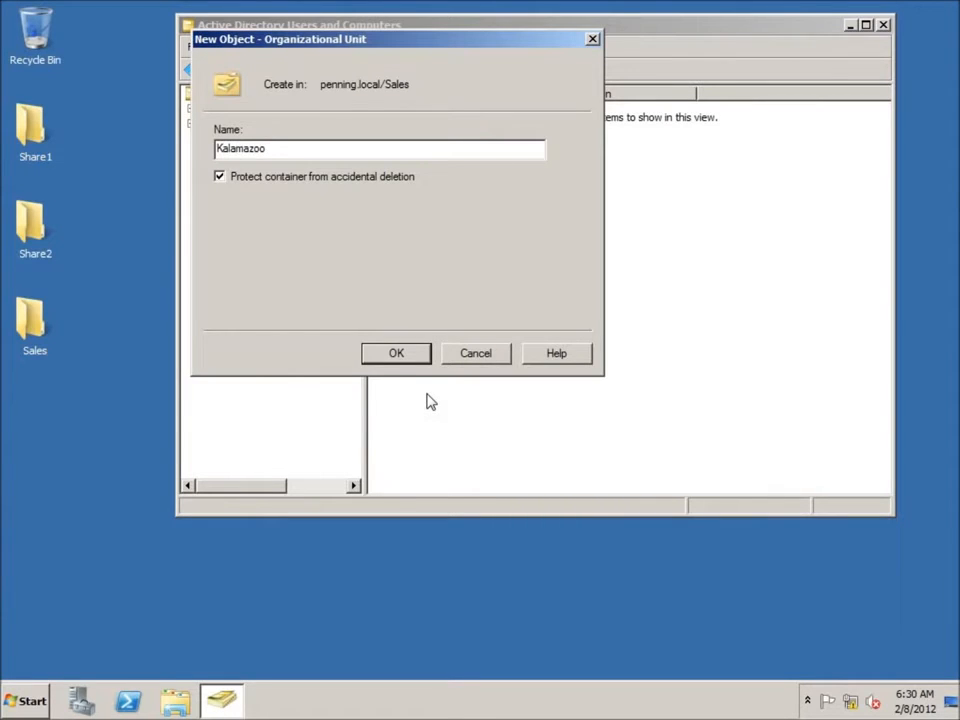
{"action": "key", "text": "Return"}
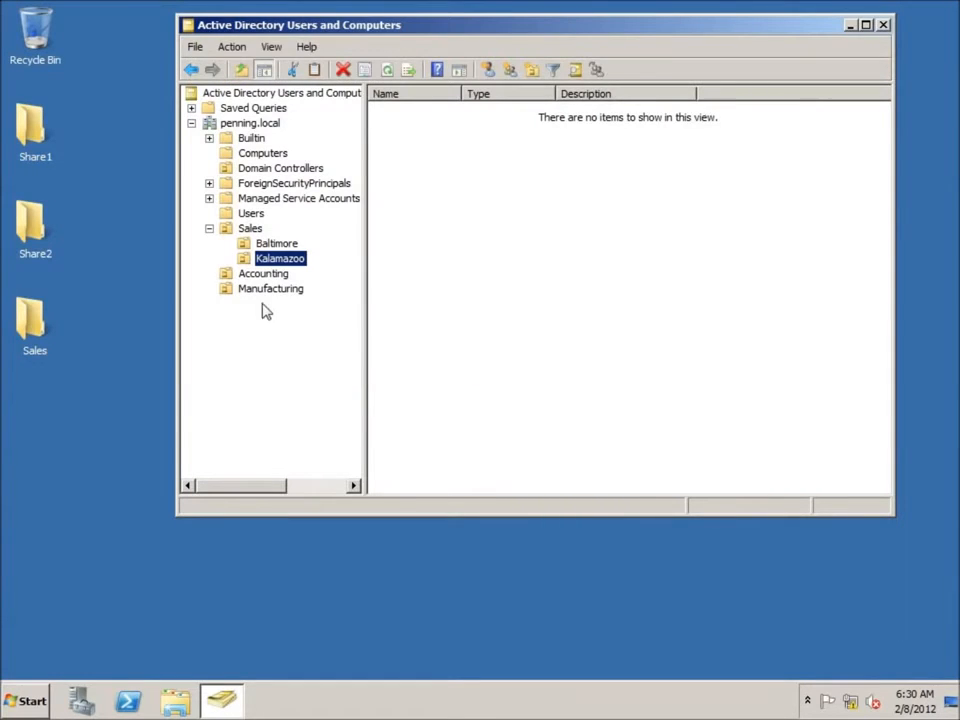
Step: Create an 'Atlanta' organizational unit inside Sales
{"action": "right_click", "coordinate": [242, 231]}
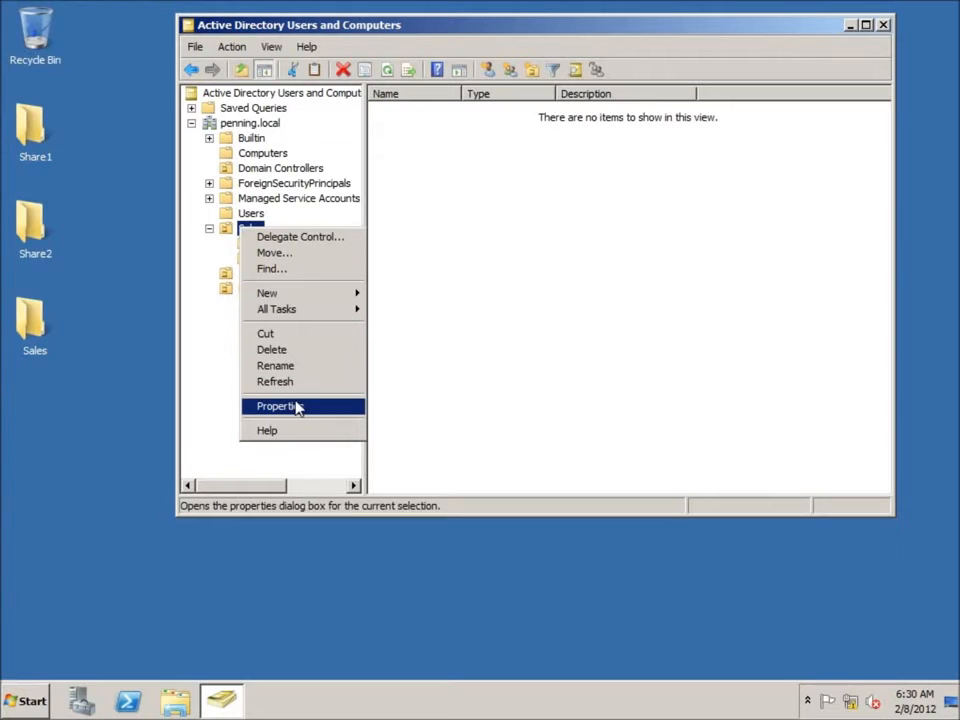
{"action": "mouse_move", "coordinate": [307, 302]}
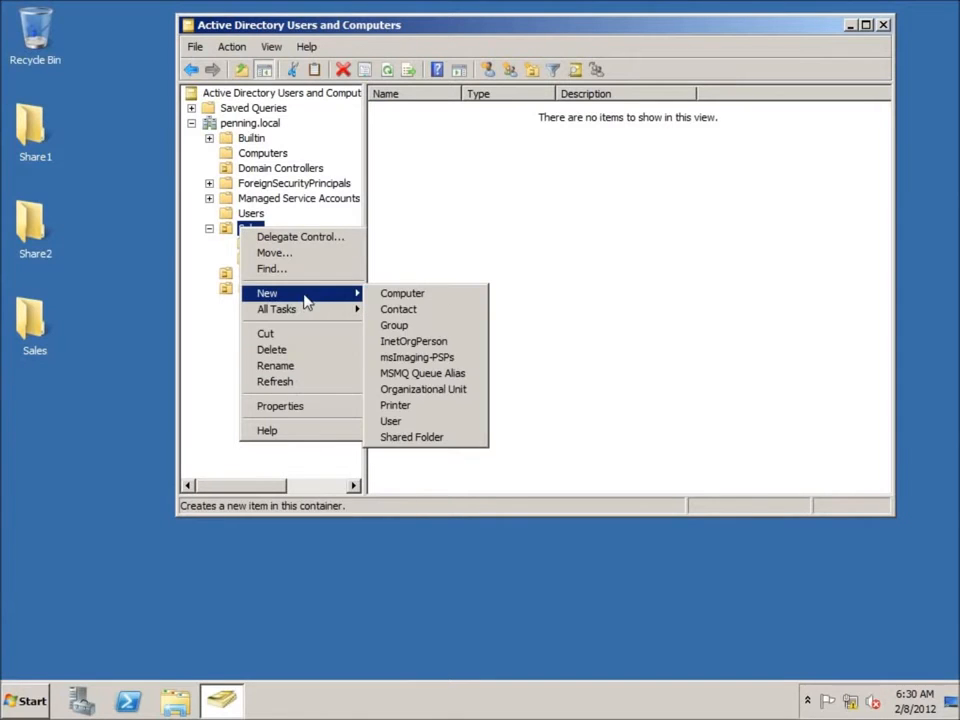
{"action": "left_click", "coordinate": [417, 393]}
{"action": "type", "text": "Atlanta"}
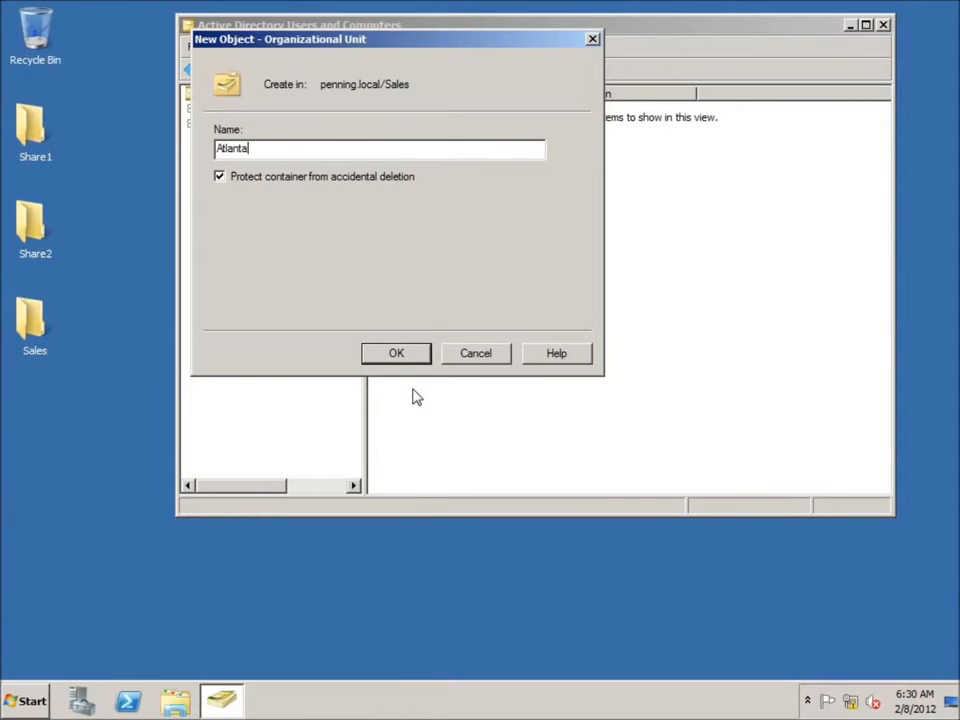
{"action": "key", "text": "Return"}
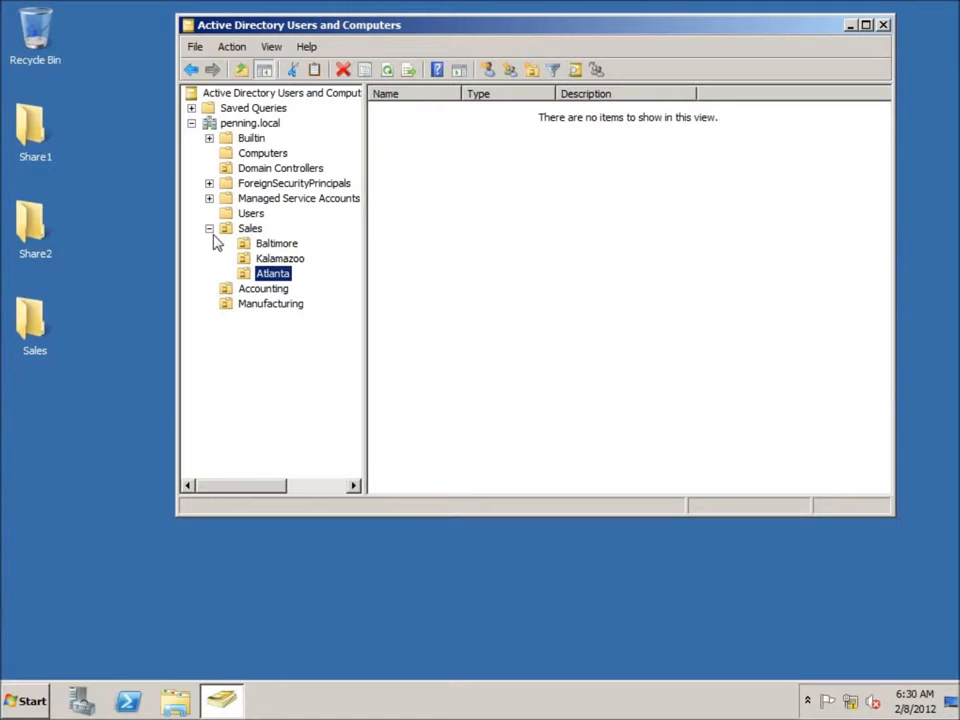
Step: Move the Sales security group and User1 from Users into the Sales OU
{"action": "left_click", "coordinate": [252, 214]}
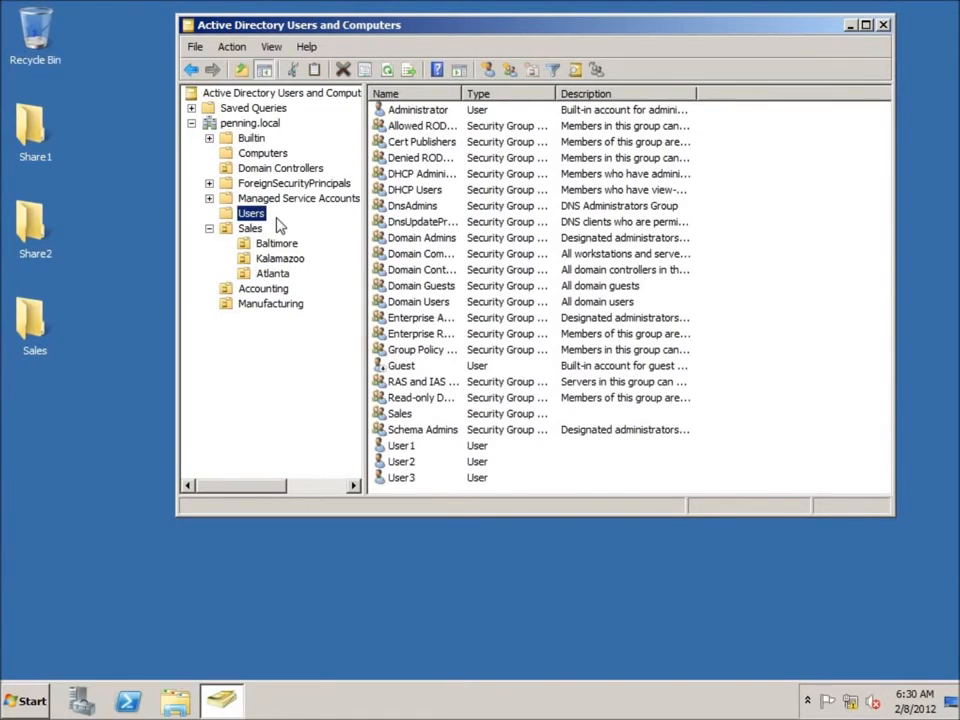
{"action": "left_click", "coordinate": [418, 421]}
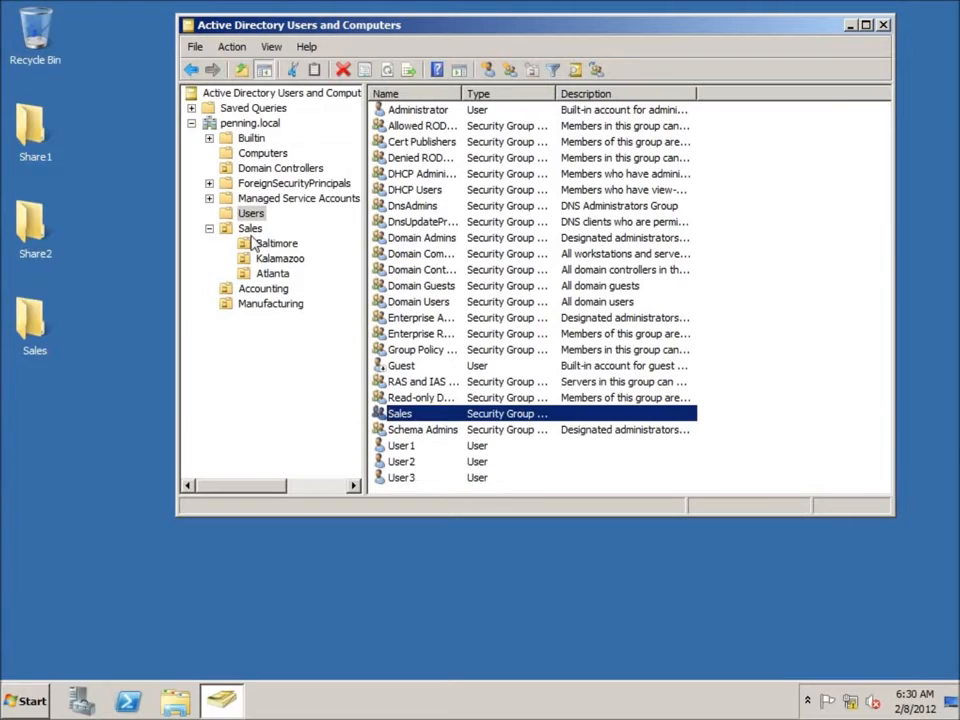
{"action": "left_click_drag", "start_coordinate": [399, 420], "coordinate": [252, 231]}
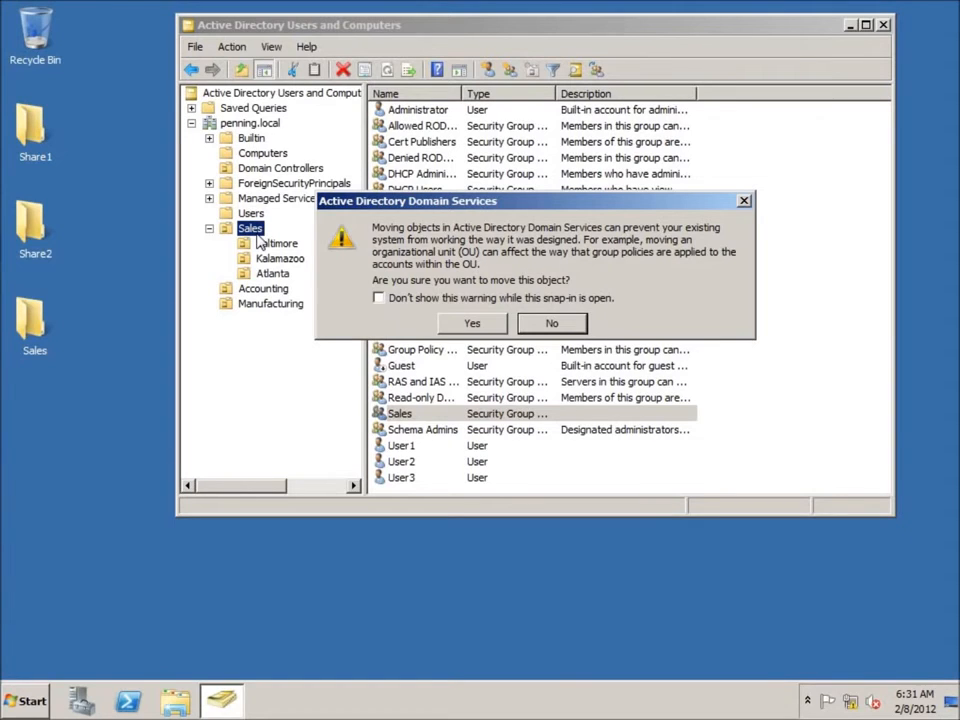
{"action": "left_click", "coordinate": [473, 325]}
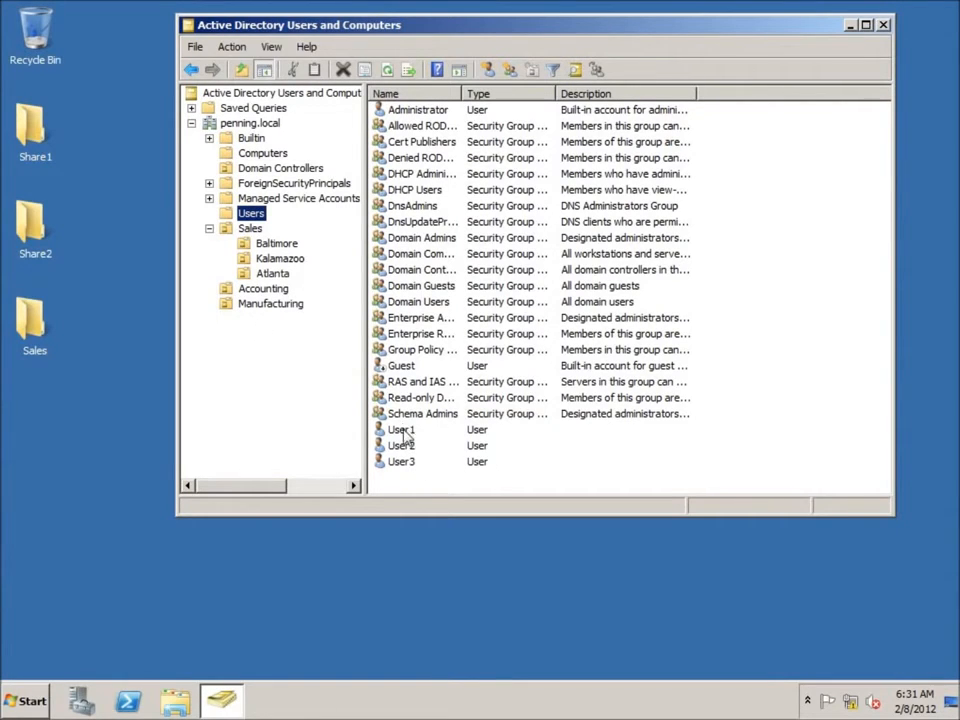
{"action": "left_click", "coordinate": [394, 431]}
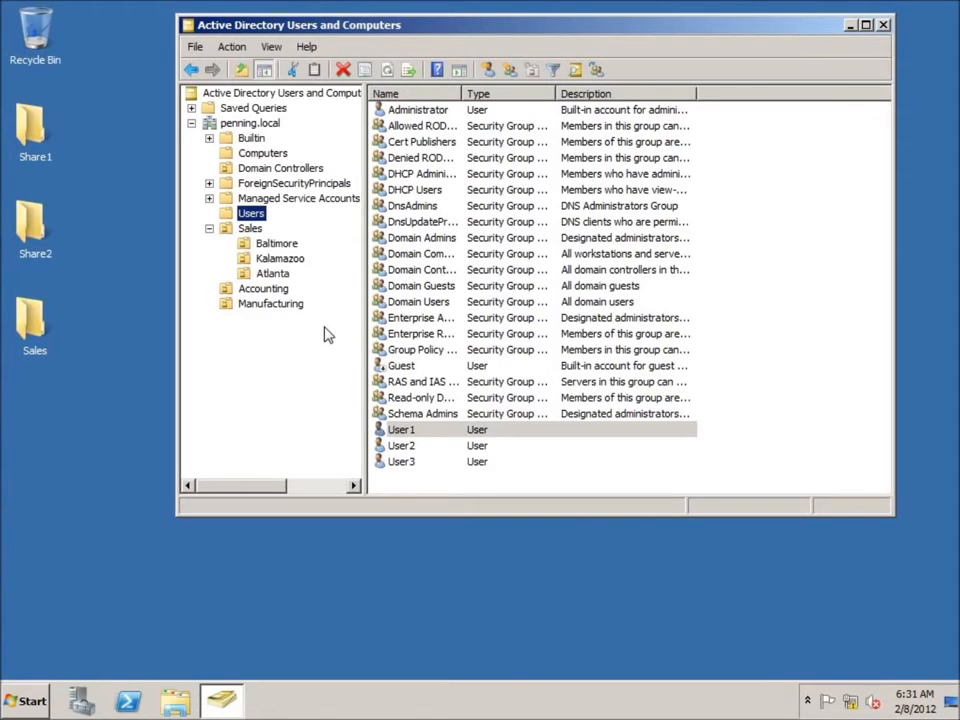
{"action": "left_click", "coordinate": [286, 289]}
{"action": "left_click_drag", "start_coordinate": [300, 290], "coordinate": [250, 229]}
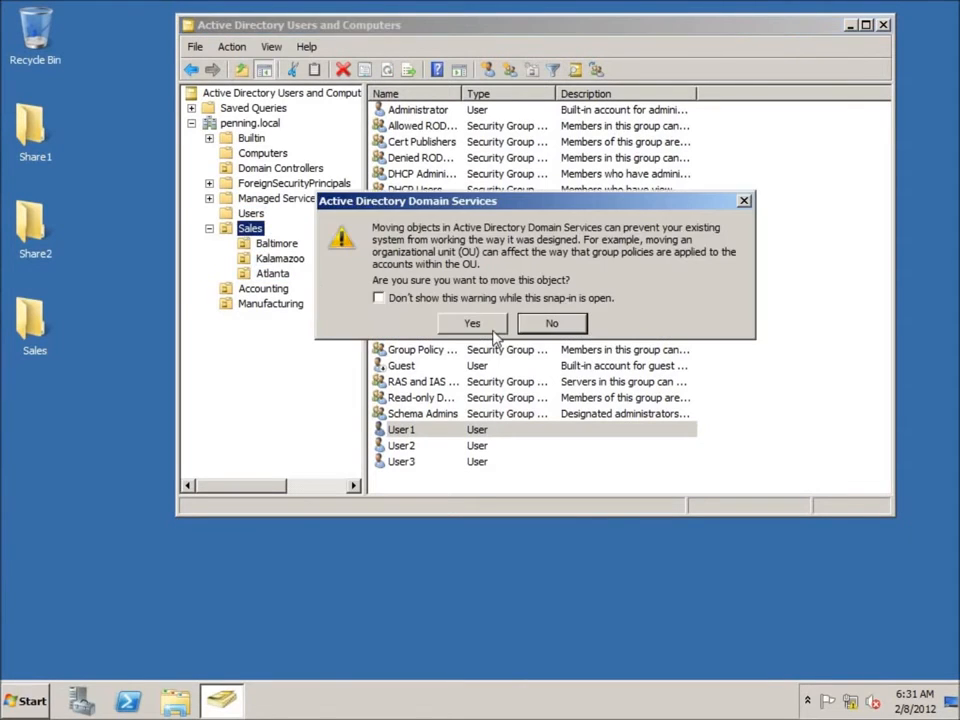
{"action": "left_click", "coordinate": [472, 324]}
Step: Move User2 into Accounting and User3 into Manufacturing, then view the Sales OU
{"action": "left_click_drag", "start_coordinate": [400, 430], "coordinate": [268, 292]}
{"action": "left_click", "coordinate": [469, 321]}
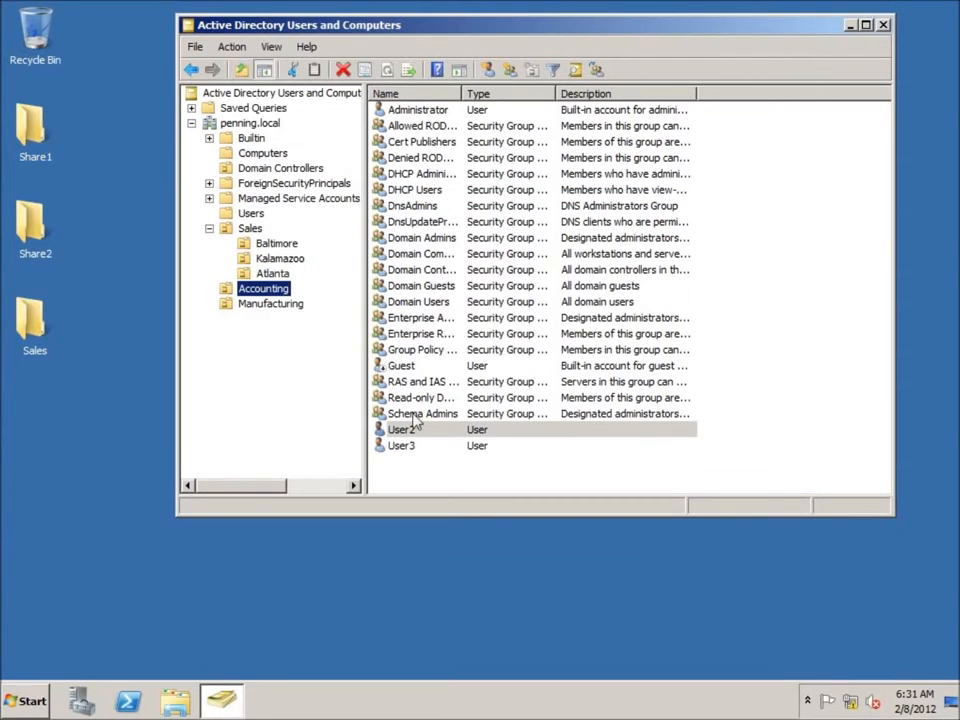
{"action": "left_click_drag", "start_coordinate": [401, 435], "coordinate": [268, 305]}
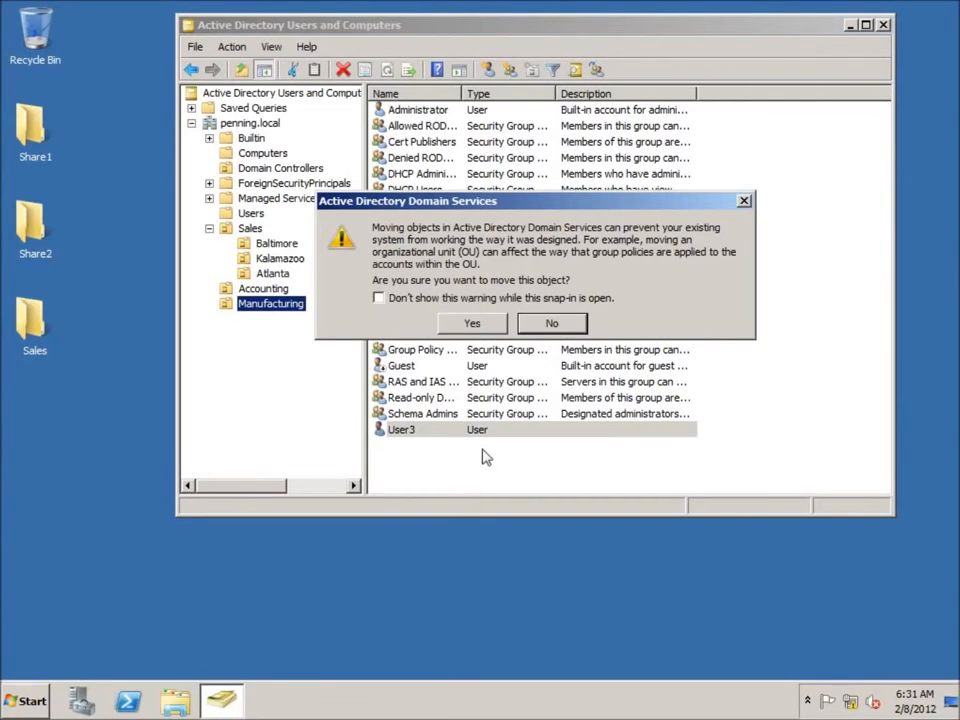
{"action": "left_click", "coordinate": [472, 323]}
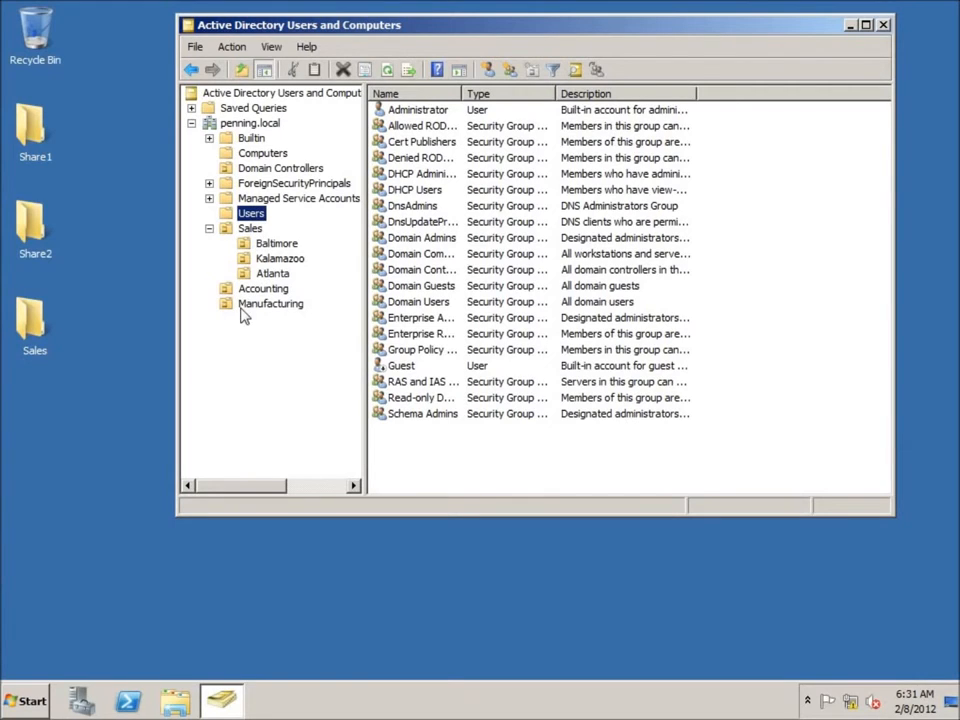
{"action": "left_click", "coordinate": [248, 229]}
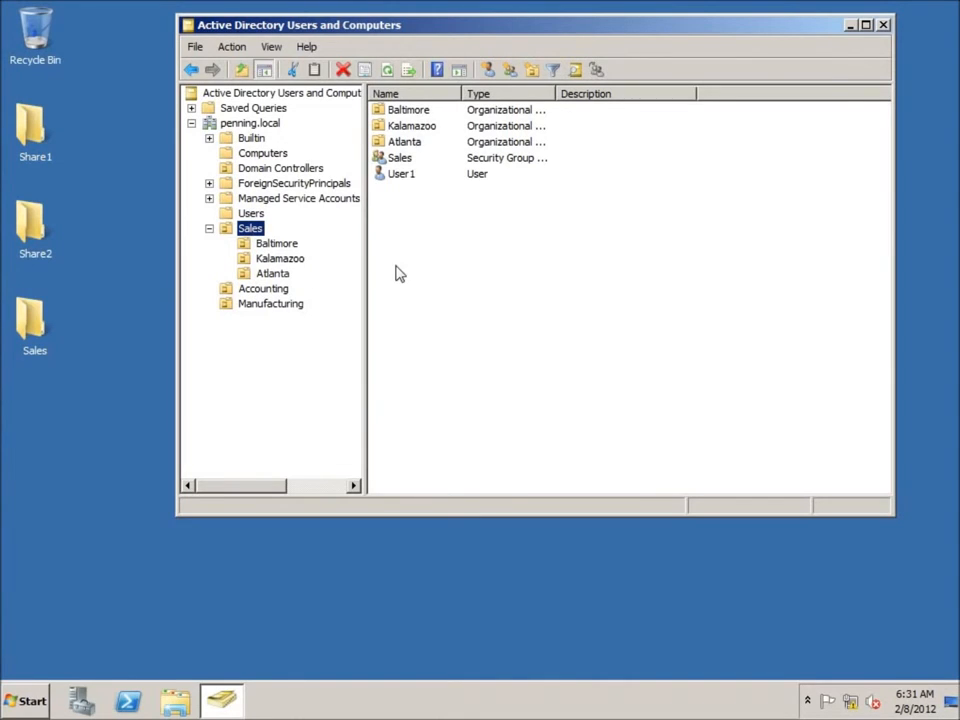
{"action": "left_click", "coordinate": [420, 236]}
Step: Start a new user in the Baltimore OU, entering the user's first, last and logon names
{"action": "left_click", "coordinate": [272, 245]}
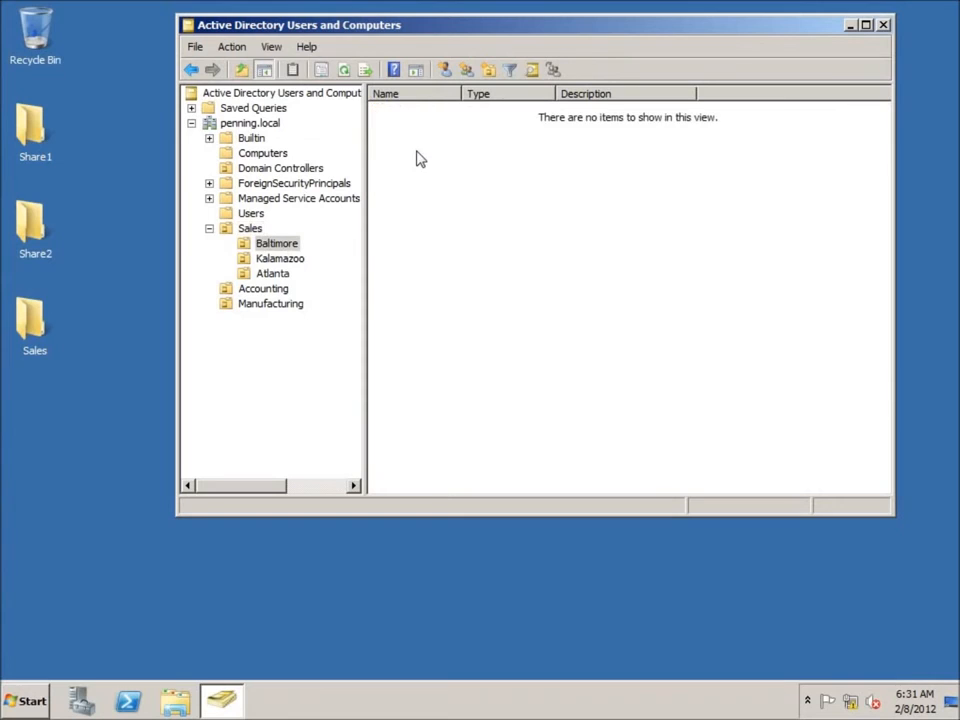
{"action": "right_click", "coordinate": [418, 153]}
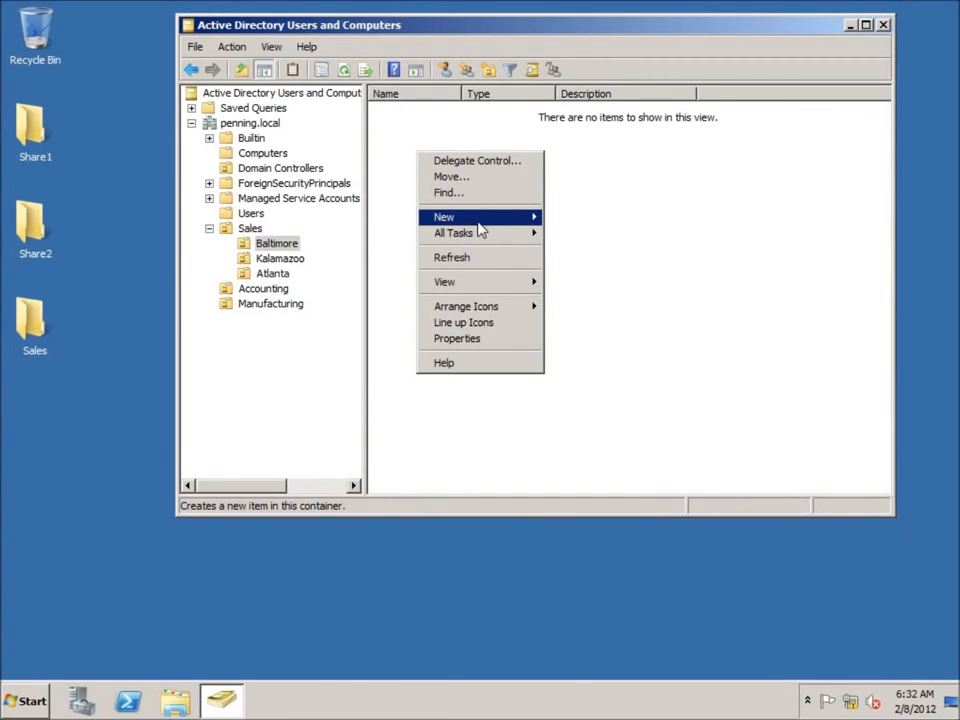
{"action": "mouse_move", "coordinate": [480, 227]}
{"action": "left_click", "coordinate": [596, 346]}
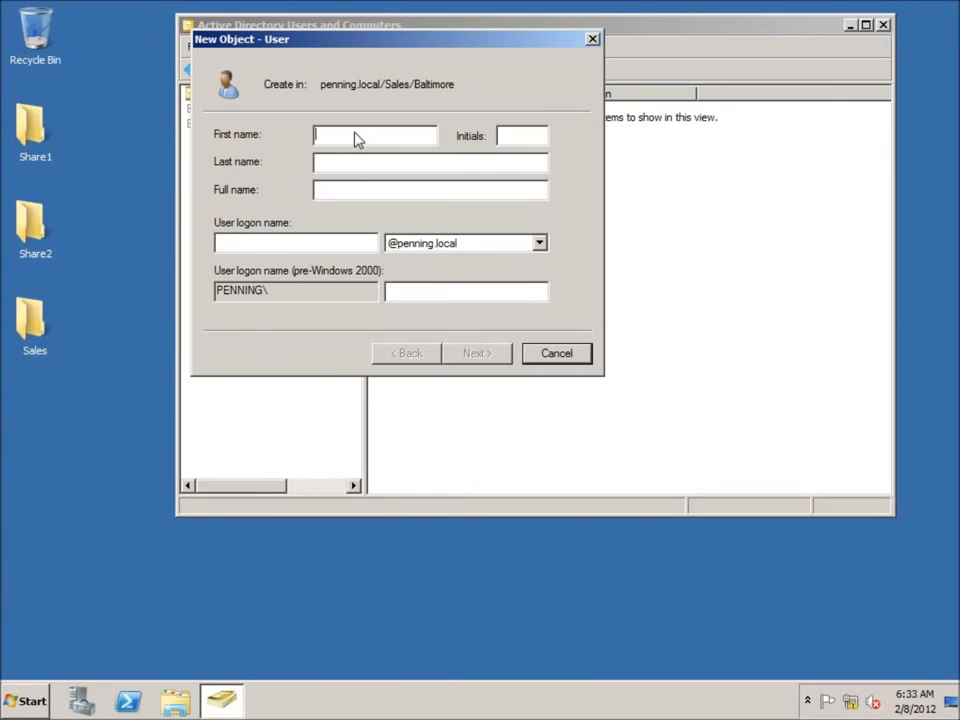
{"action": "type", "text": "George"}
{"action": "key", "text": "Tab"}
{"action": "type", "text": "Washington"}
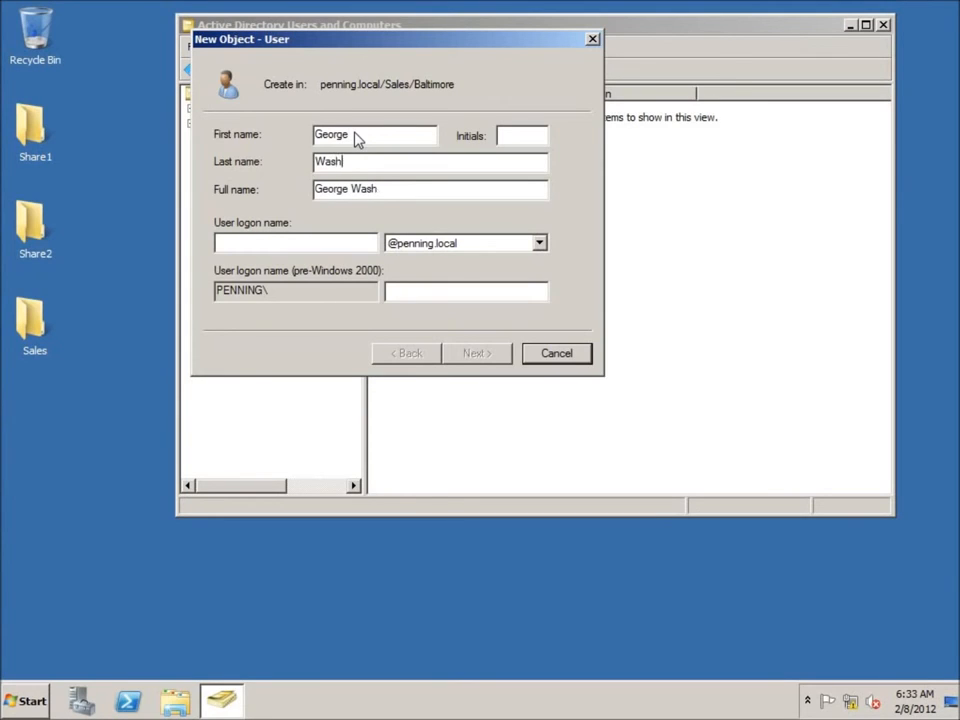
{"action": "key", "text": "Tab"}
{"action": "key", "text": "Tab"}
{"action": "type", "text": "g"}
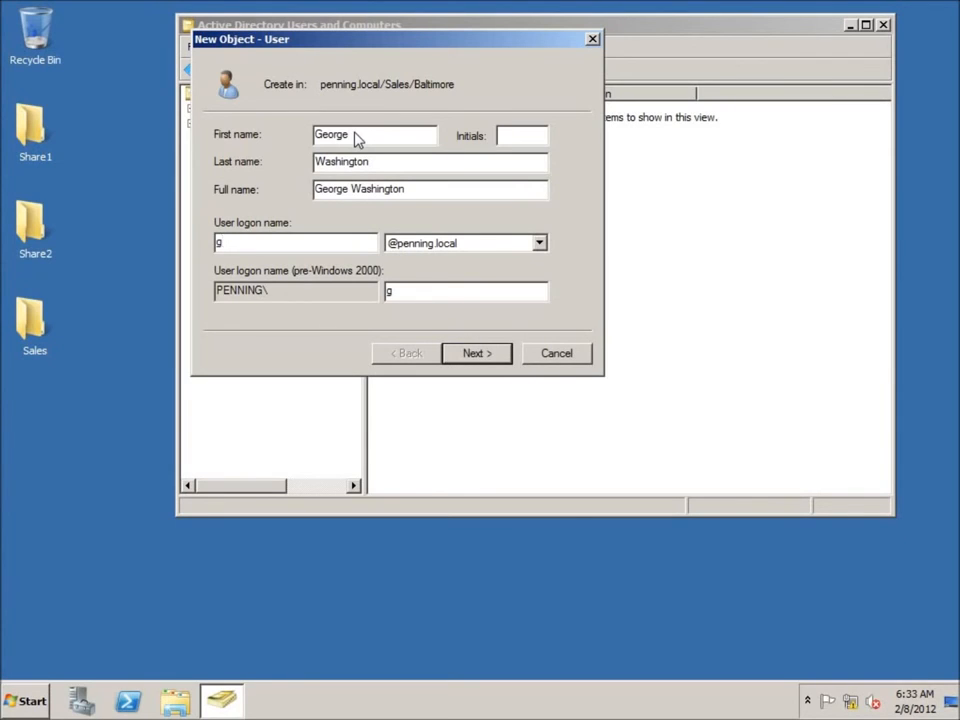
{"action": "type", "text": ".washington"}
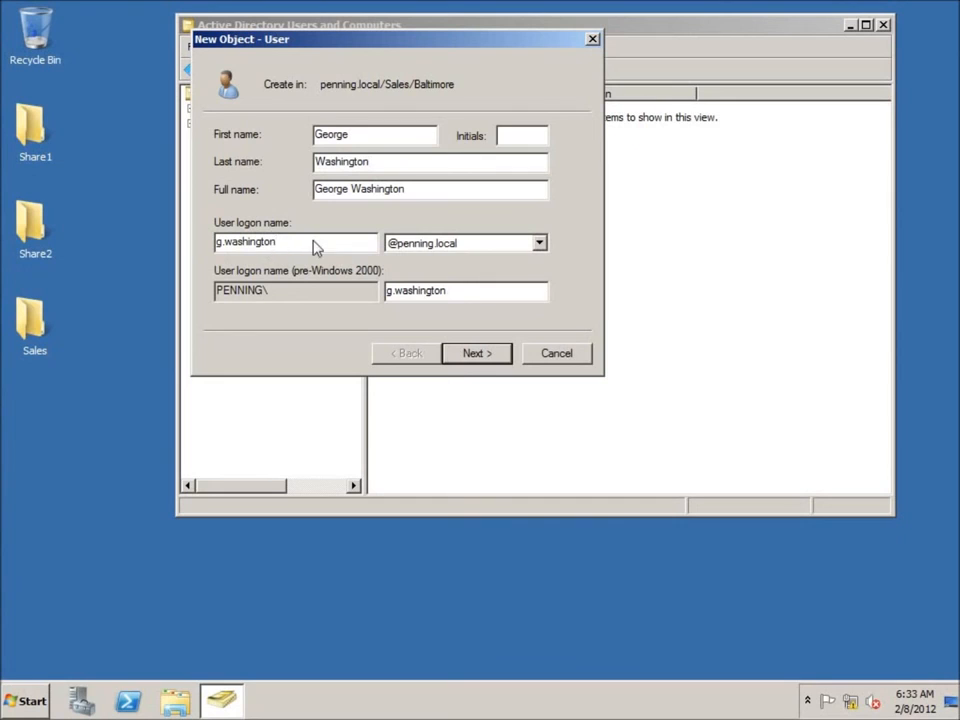
Step: Set and confirm the account password, then finish creating the user
{"action": "left_click", "coordinate": [477, 356]}
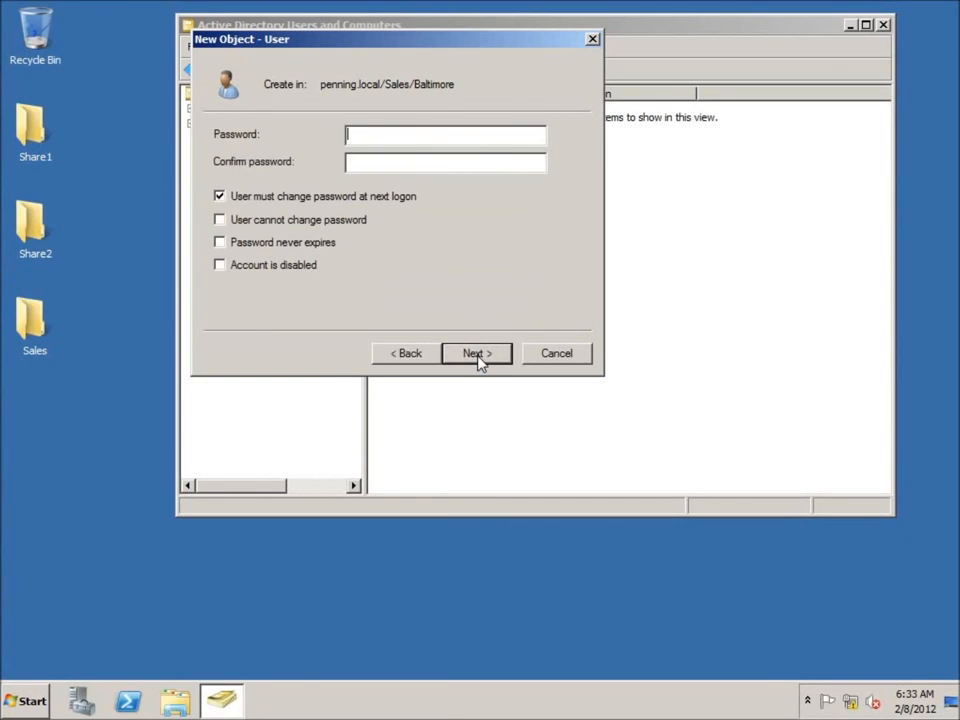
{"action": "type", "text": "P@ssw0rd"}
{"action": "key", "text": "Tab"}
{"action": "type", "text": "P@ssw0rd"}
{"action": "key", "text": "Return"}
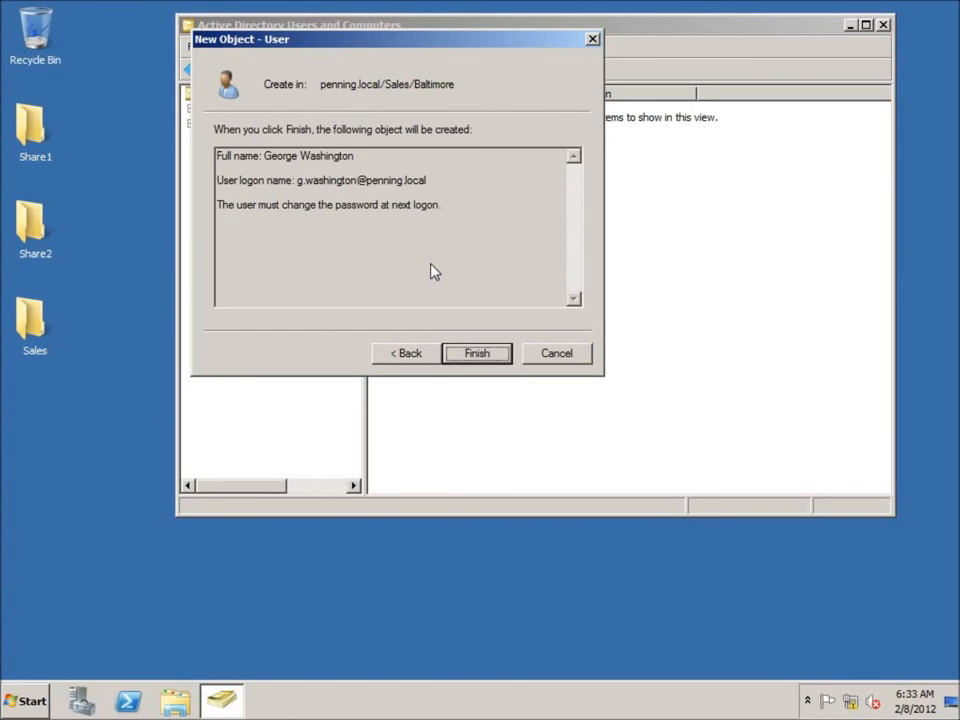
{"action": "key", "text": "Return"}
{"action": "left_click", "coordinate": [441, 159]}
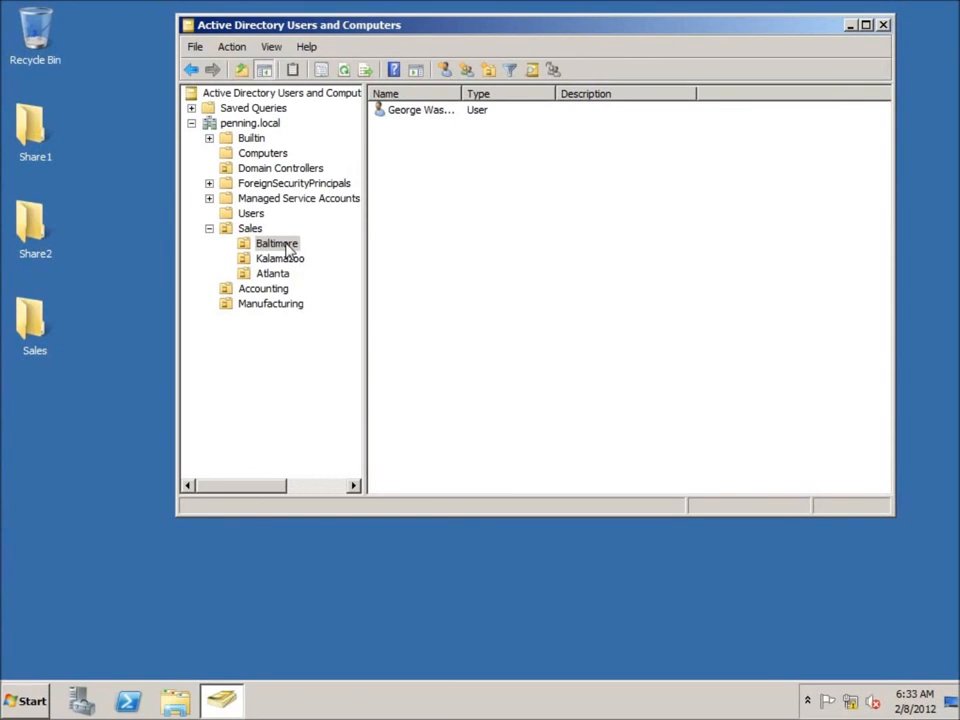
Step: Check the Kalamazoo, Accounting and Baltimore OUs, ending on the Sales OU contents
{"action": "left_click", "coordinate": [289, 259]}
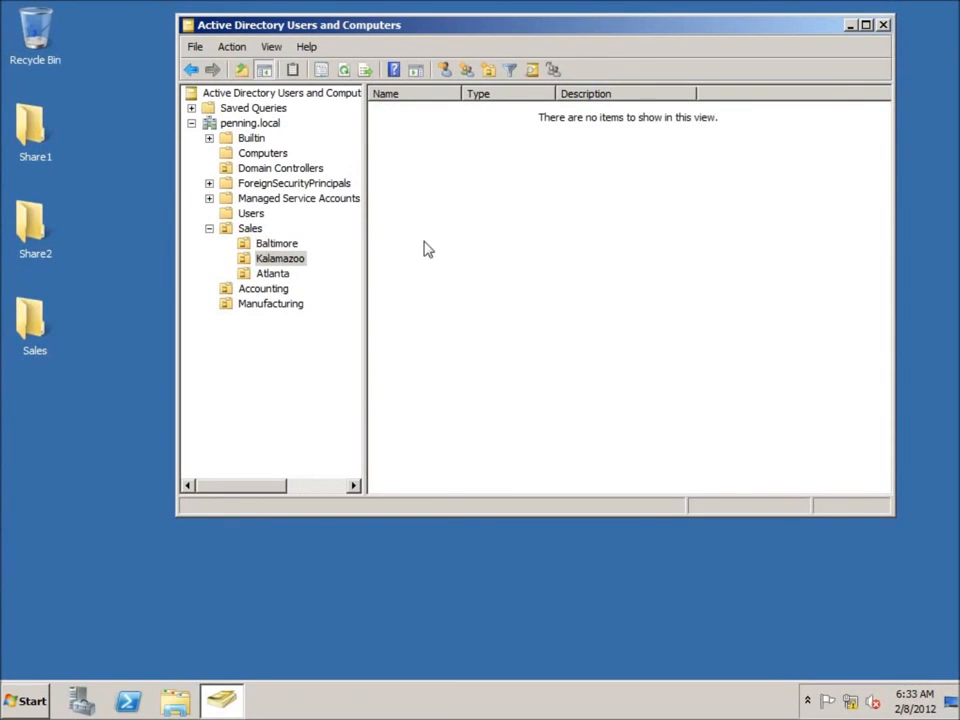
{"action": "left_click", "coordinate": [244, 290]}
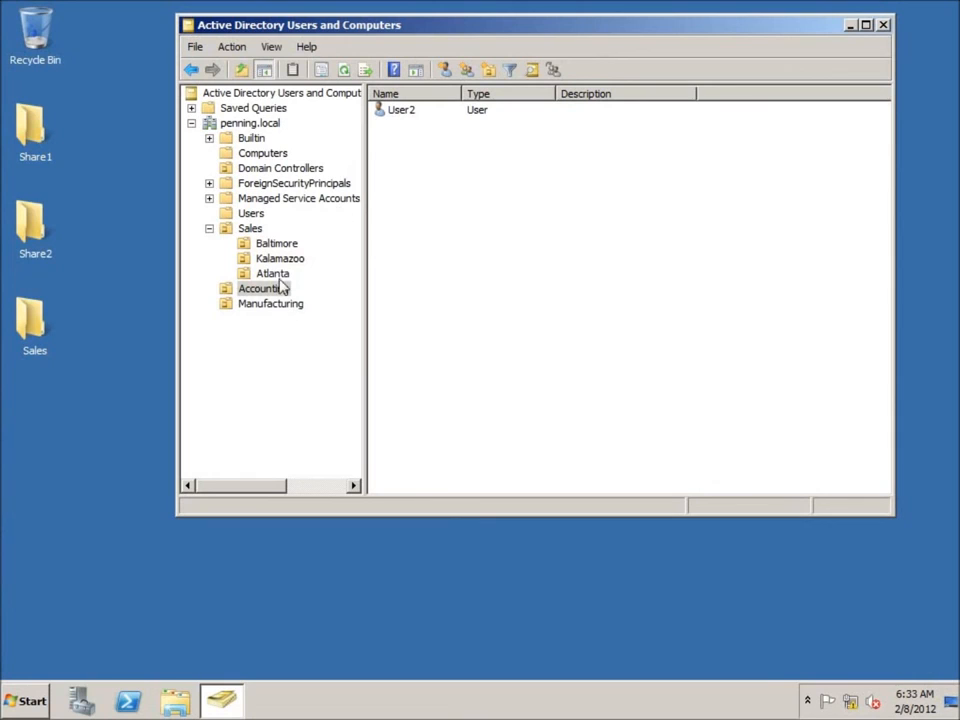
{"action": "left_click", "coordinate": [270, 244]}
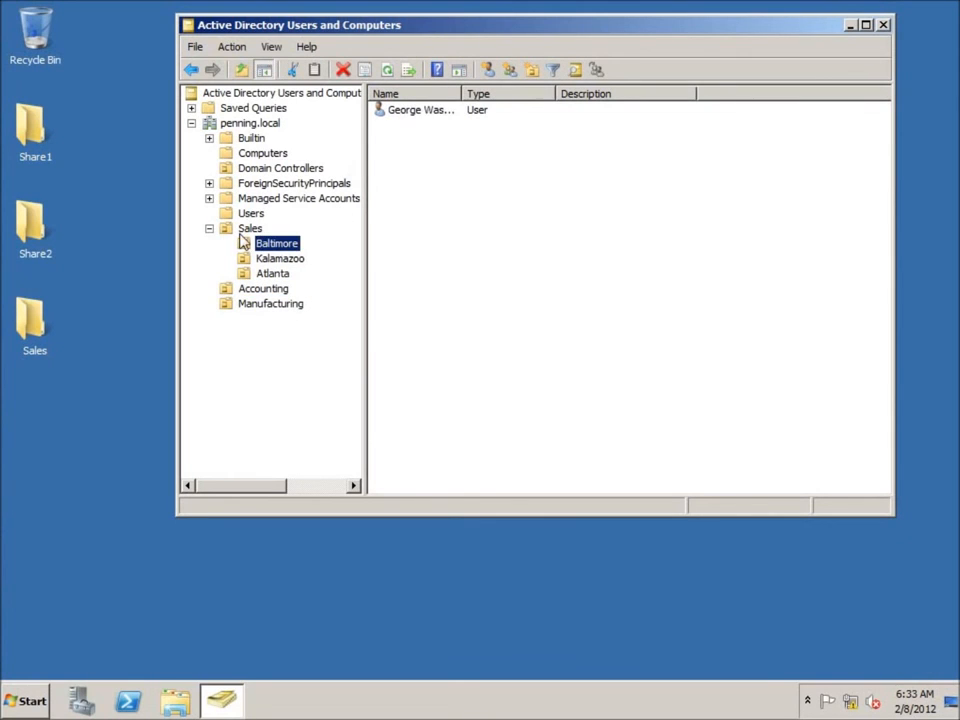
{"action": "left_click", "coordinate": [241, 235]}
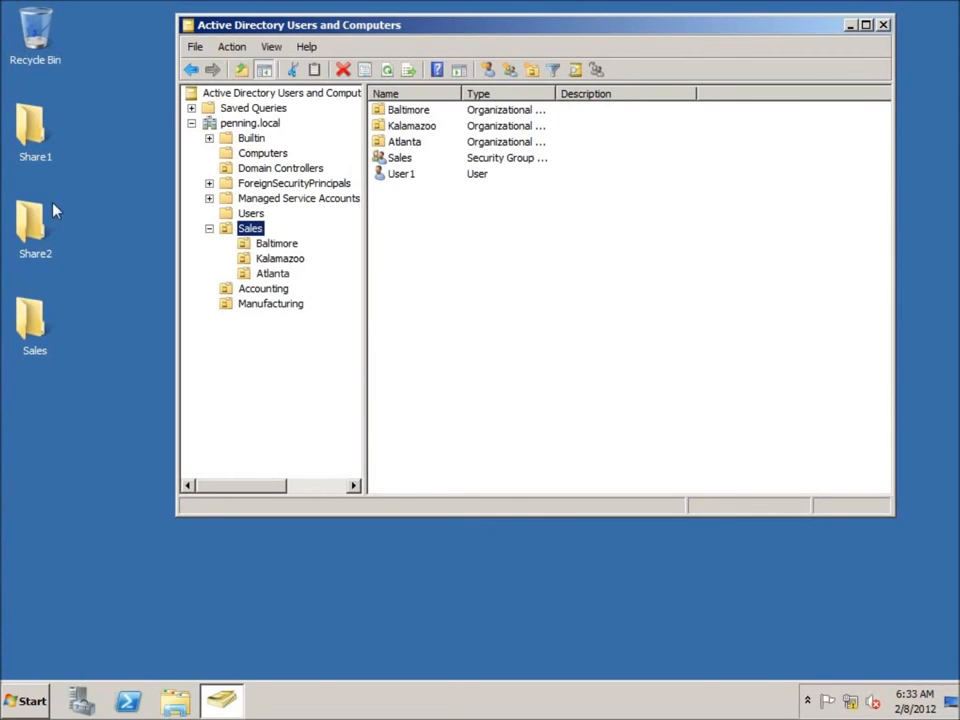